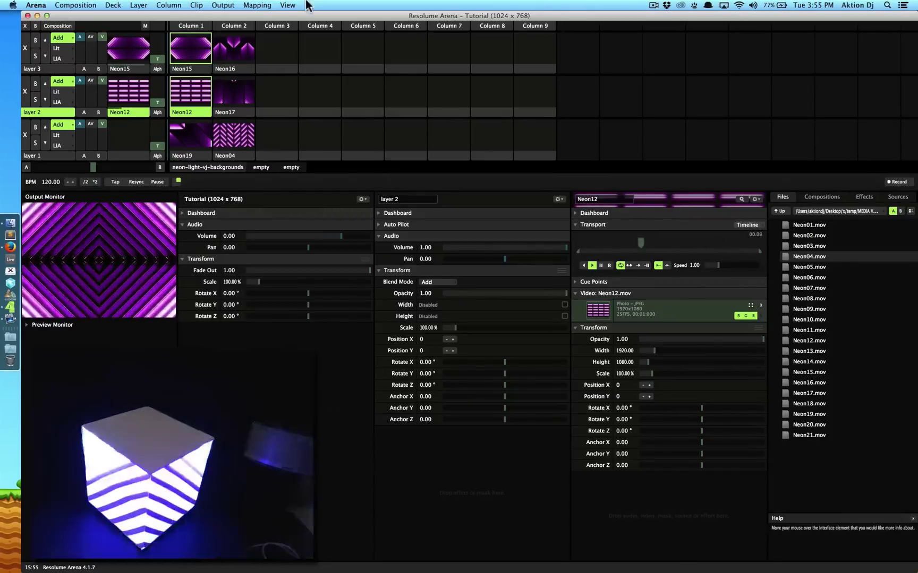
Step: Open Output > Advanced screen setup and untick Slice 2 so its output goes blank
click(222, 5)
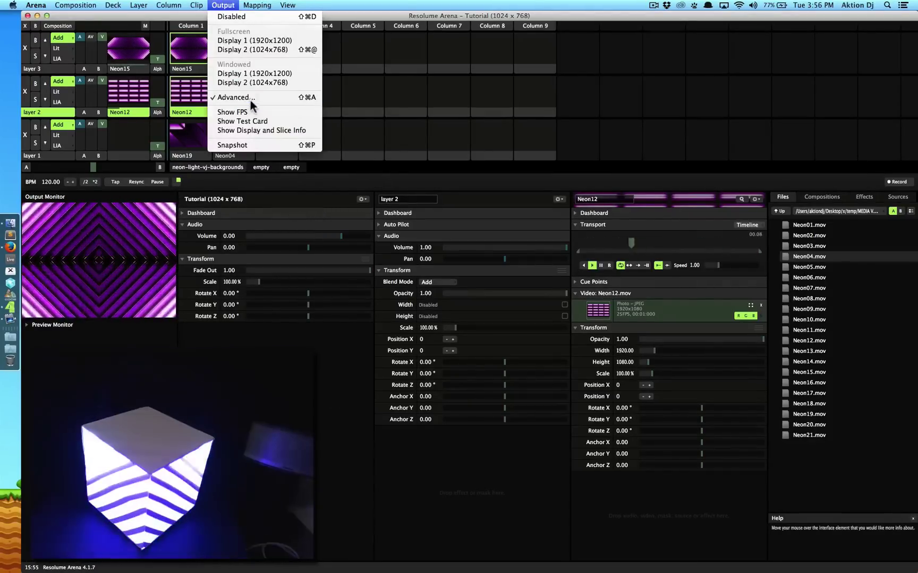
click(249, 99)
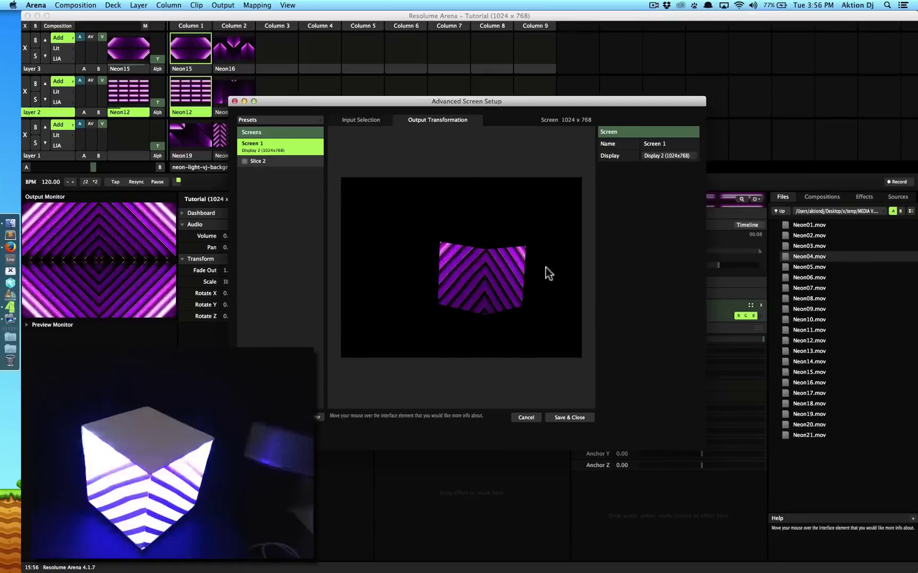
click(520, 290)
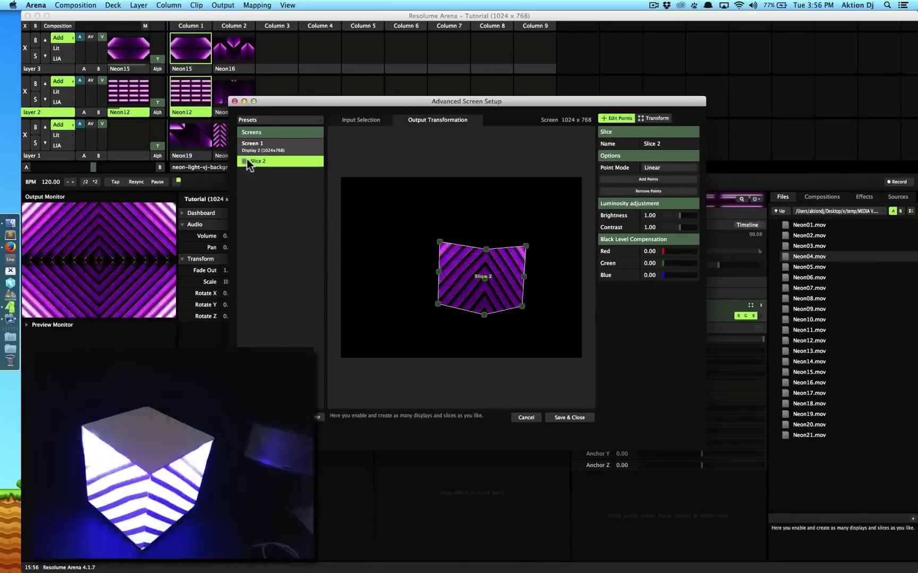
click(243, 162)
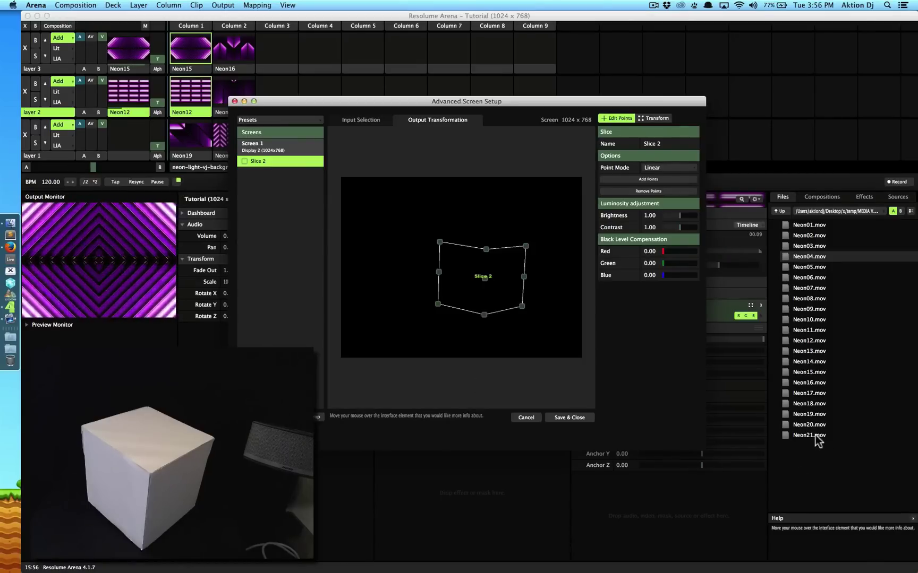
Step: Add Neon21.mov to layer 3 column 3, Neon17.mov to column 5, and Neon18.mov to the deck
drag(815, 434, 284, 45)
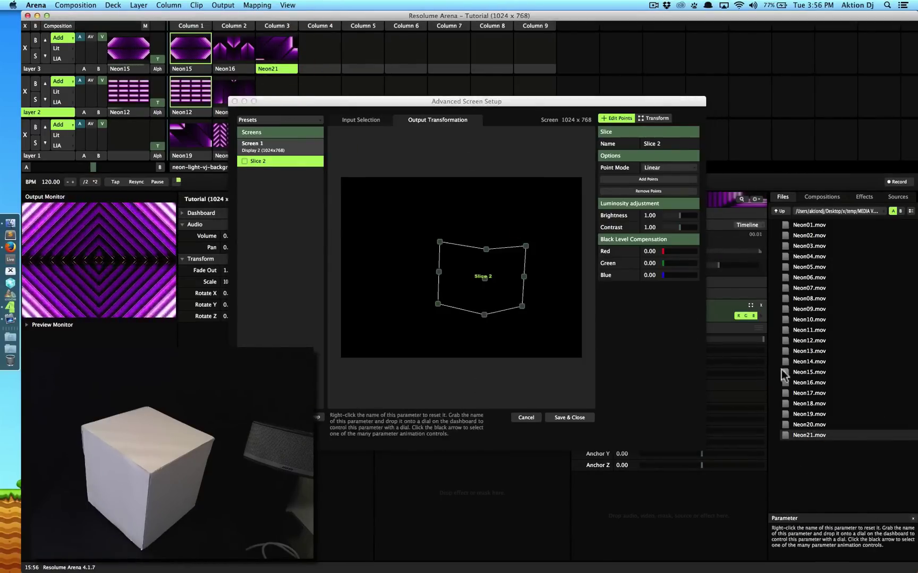
click(806, 394)
drag(806, 393, 349, 52)
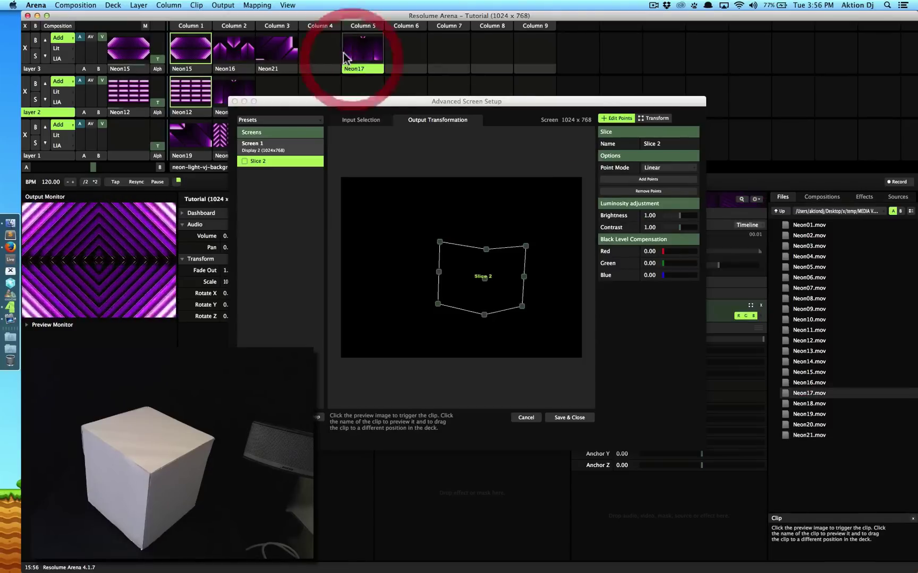
mouse_move(818, 403)
mouse_down()
mouse_move(758, 401)
mouse_move(578, 235)
mouse_up()
mouse_move(372, 129)
mouse_down()
mouse_move(308, 85)
mouse_move(344, 77)
mouse_up()
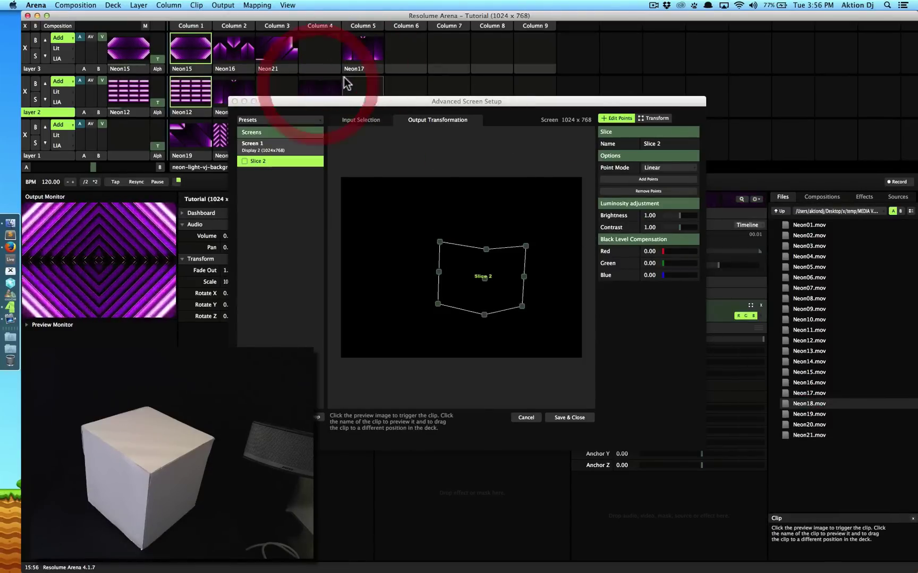
Step: Play the Neon15 clip on layer 3 and select layer 3 for preview
click(183, 55)
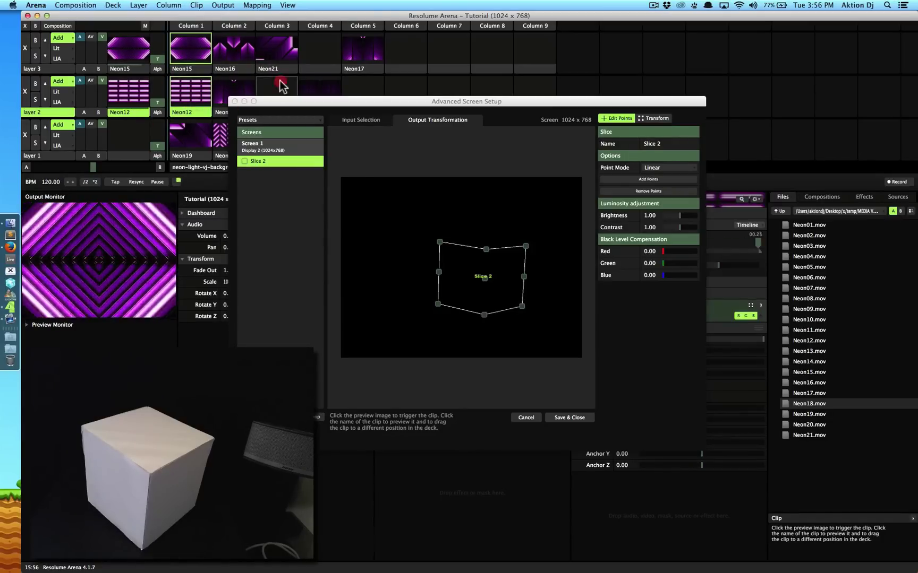
click(323, 50)
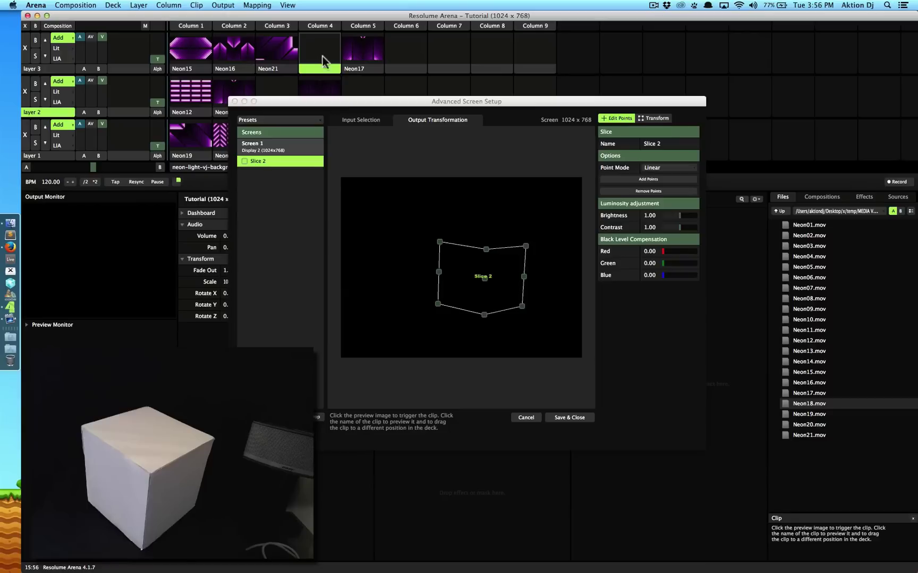
click(202, 53)
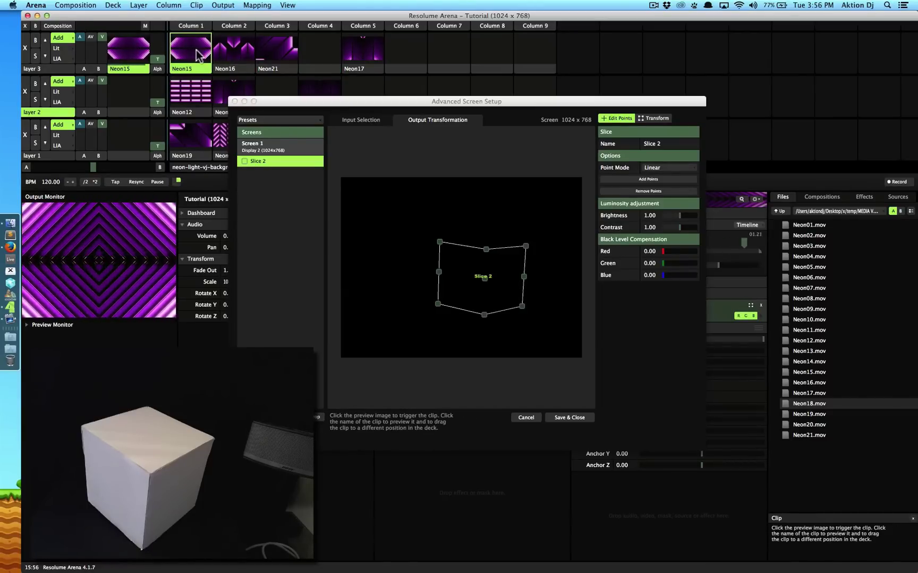
click(55, 69)
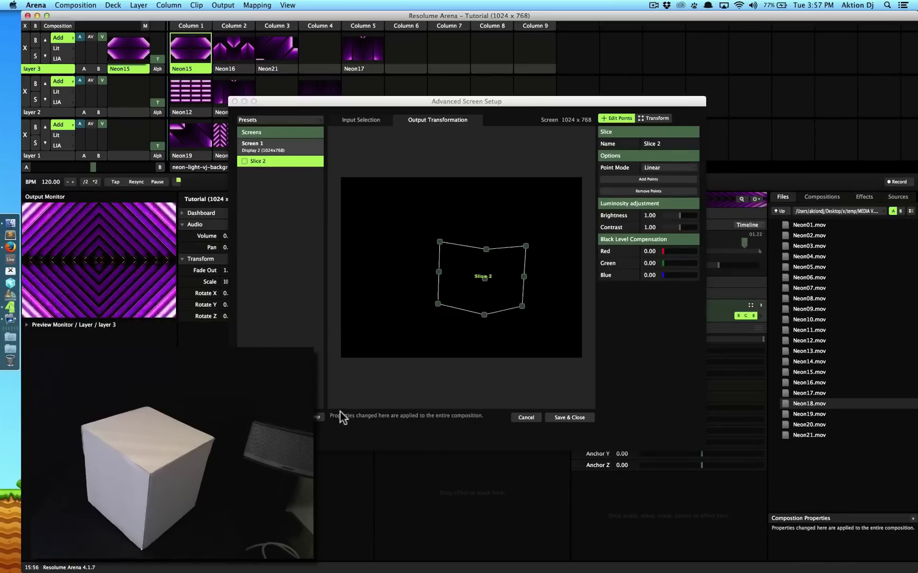
Step: Add a new full-frame slice and restart the Neon15 clip
click(276, 416)
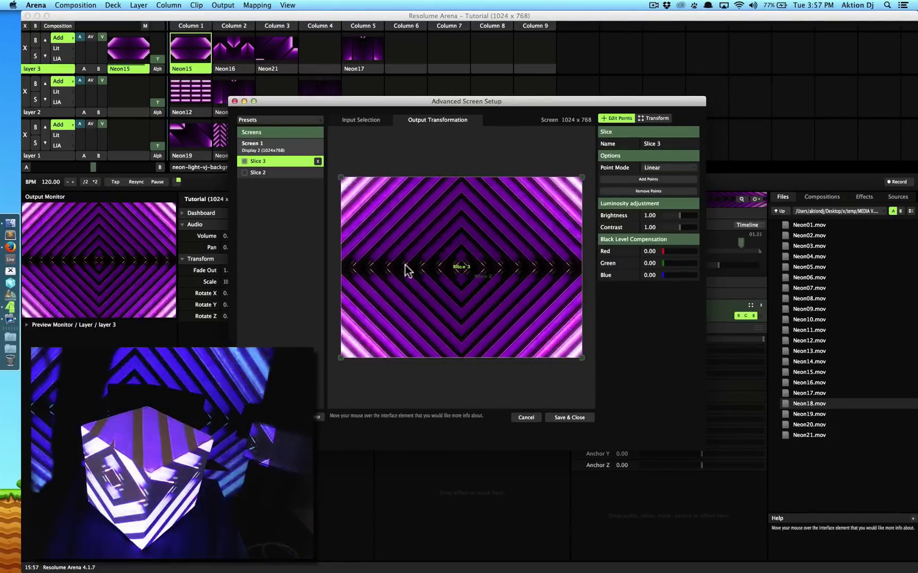
click(190, 47)
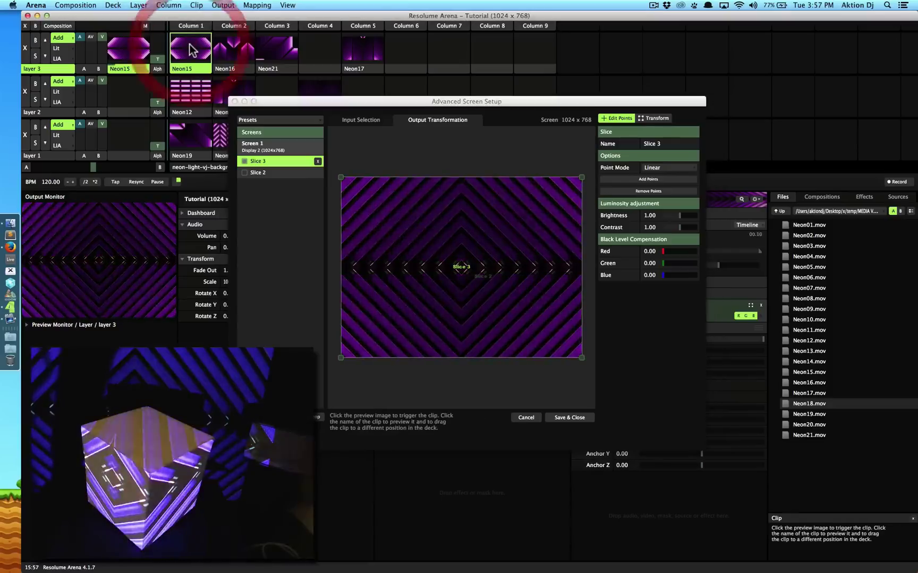
click(195, 52)
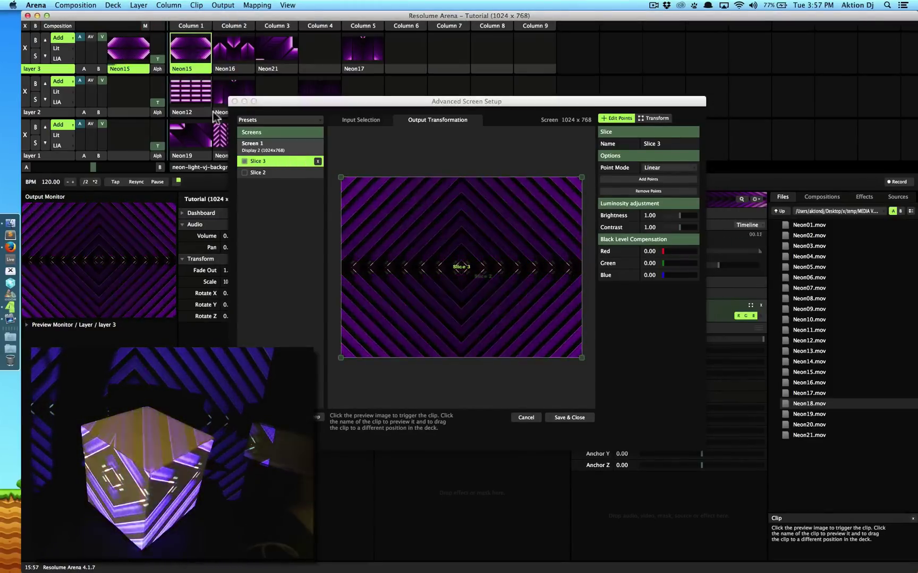
Step: Delete Slice 2 and pull Slice 3's top-left corner toward the centre
click(312, 172)
click(316, 173)
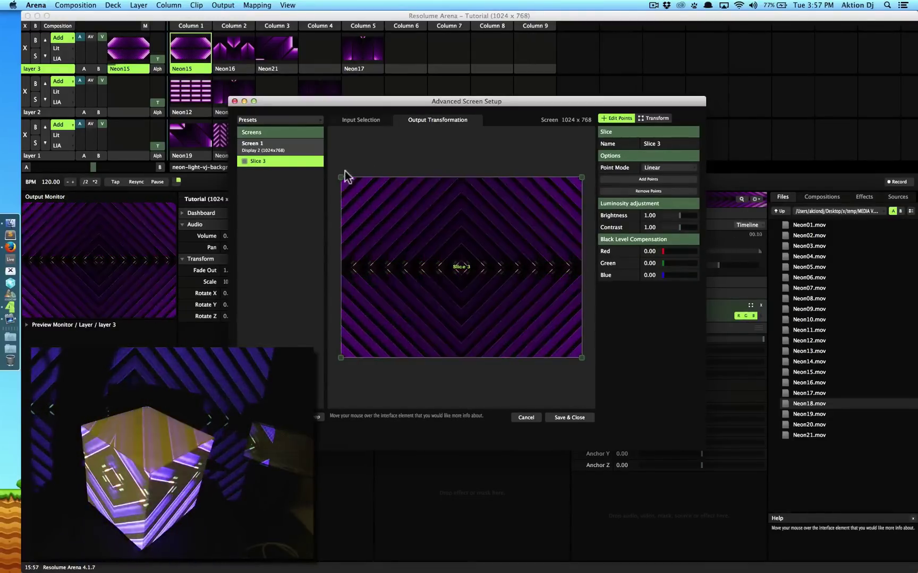
drag(341, 177, 445, 257)
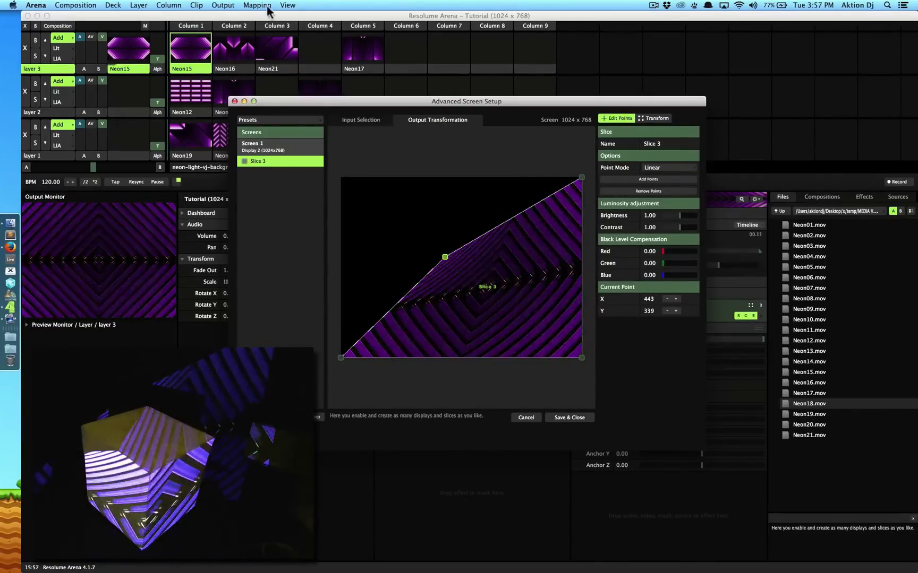
Step: Close the screen setup without saving, reopen Output > Advanced, and add a new Slice 3
click(235, 101)
click(261, 5)
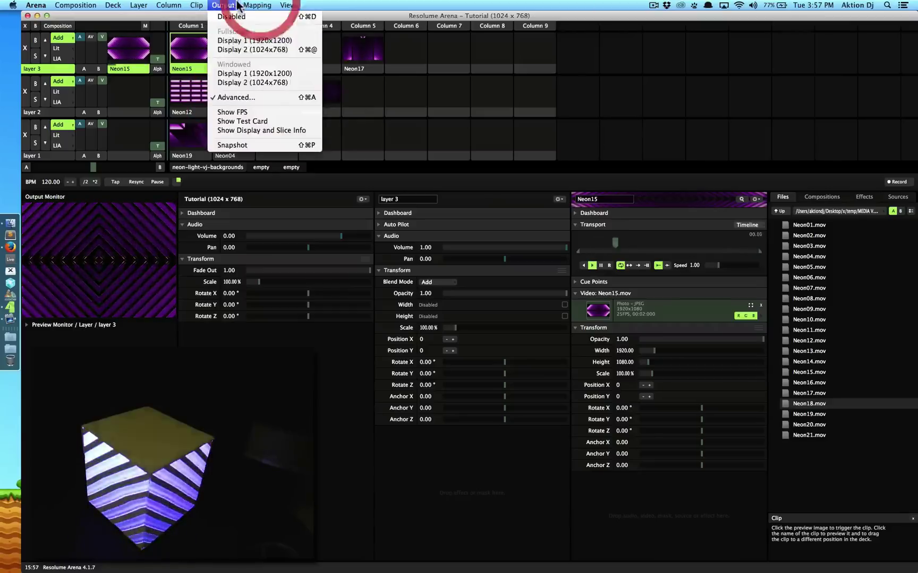
click(234, 96)
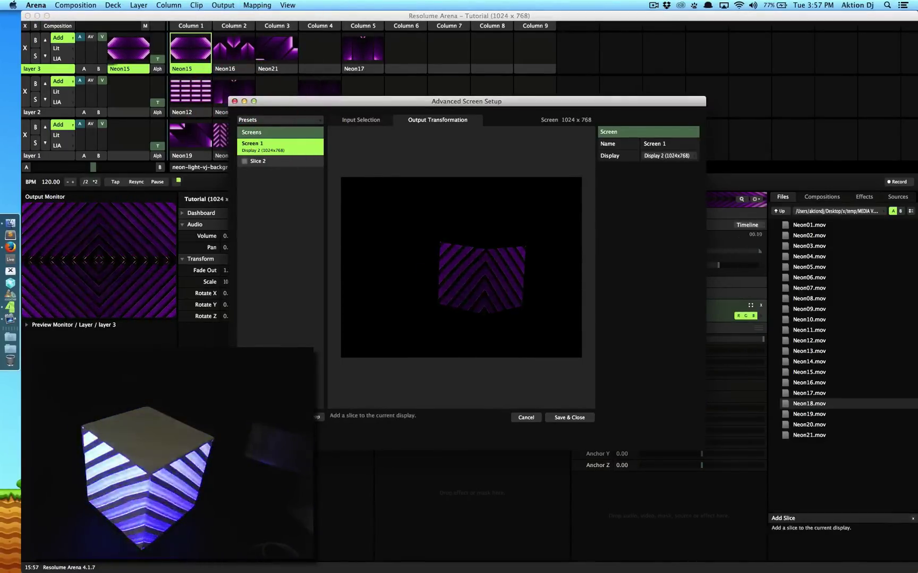
click(297, 417)
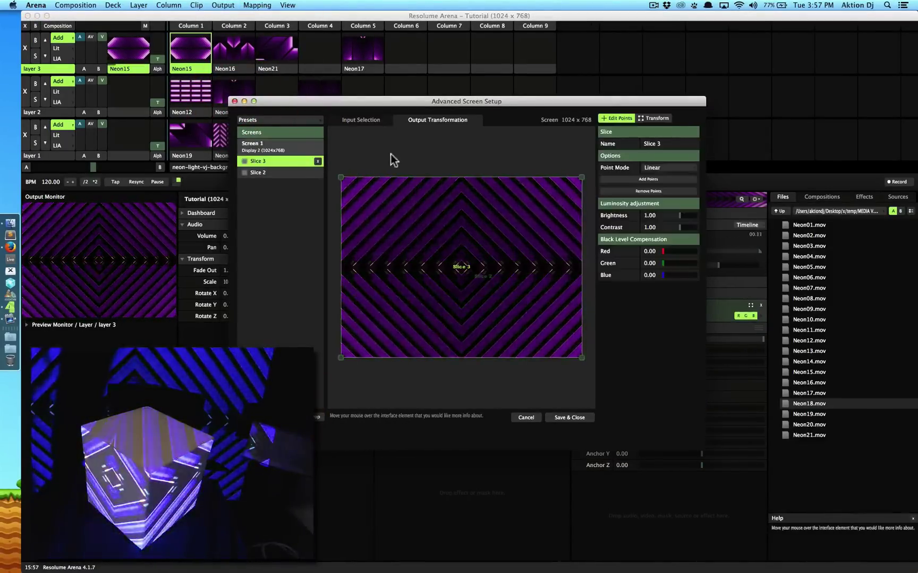
Step: Drag Slice 3's four corners and left-middle point inward to fit the cube's left face
drag(340, 178, 463, 271)
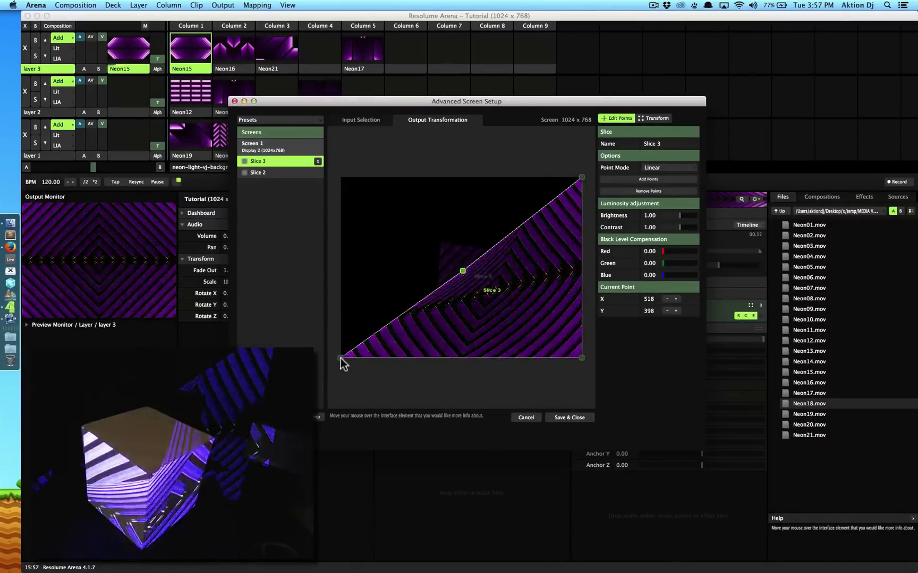
drag(342, 363, 473, 308)
drag(463, 272, 440, 242)
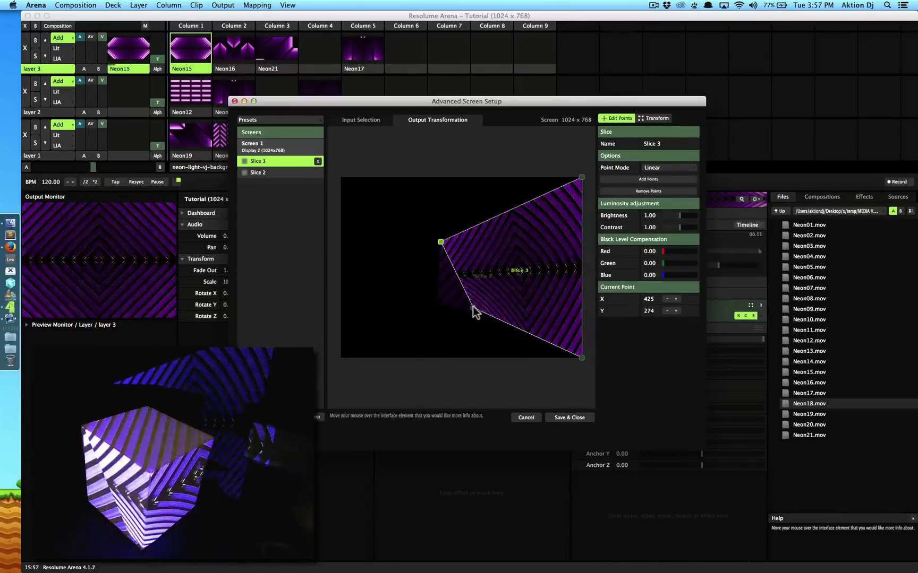
drag(472, 307, 438, 306)
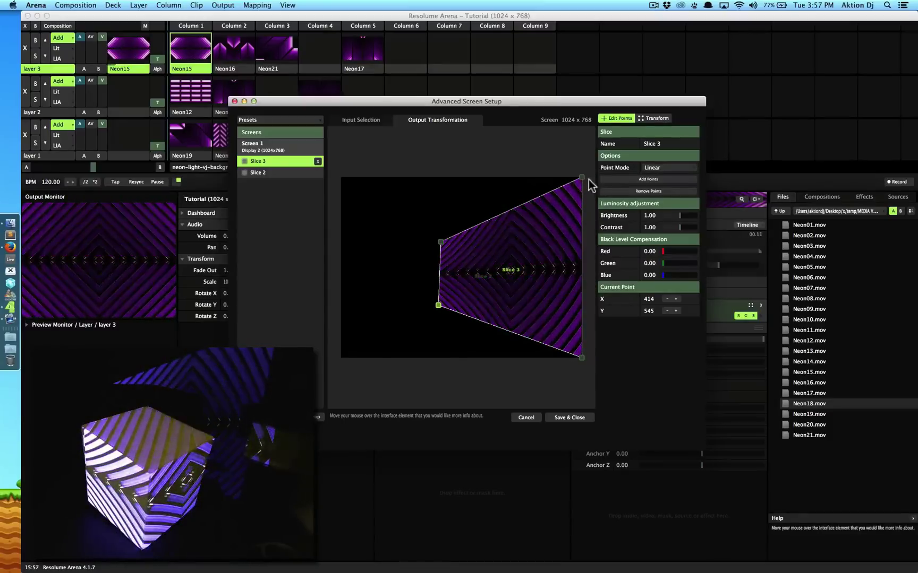
drag(581, 178, 487, 250)
drag(582, 358, 482, 304)
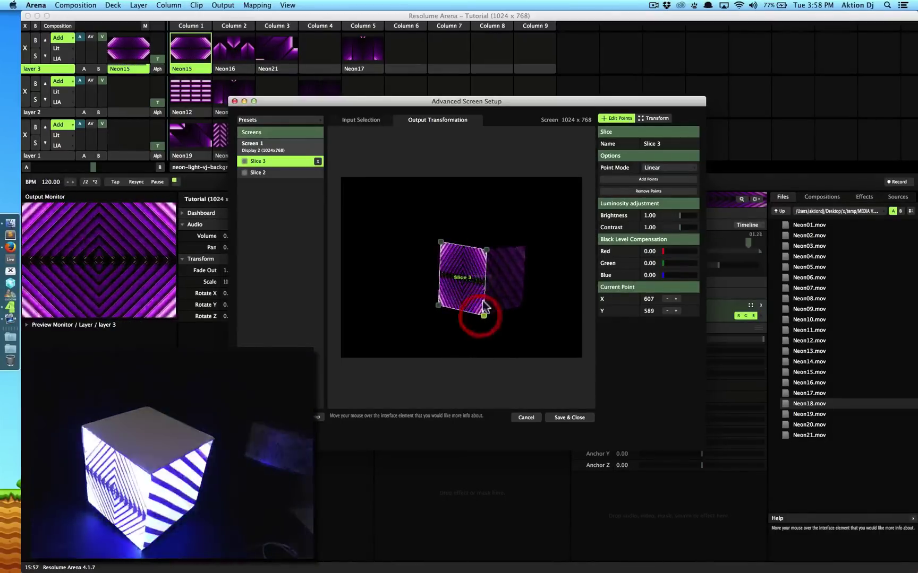
click(487, 246)
drag(486, 246, 486, 245)
click(442, 243)
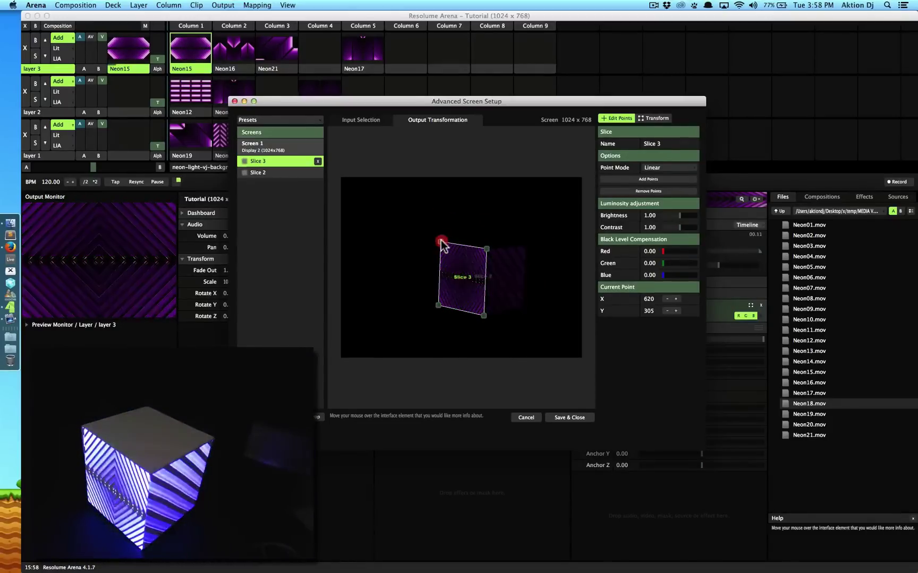
click(437, 305)
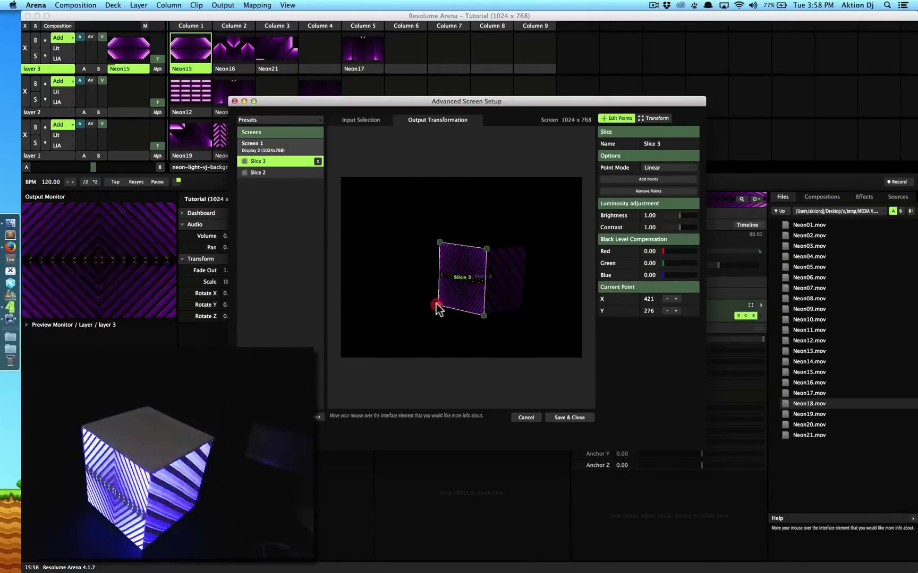
drag(435, 301, 434, 302)
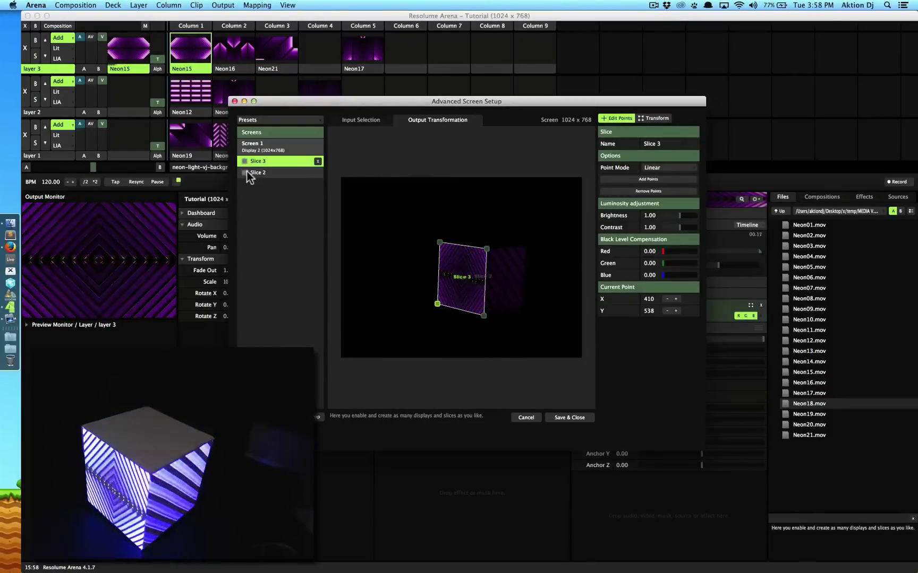
Step: Duplicate Slice 3 and move the copy's corners toward the cube's right face
click(246, 173)
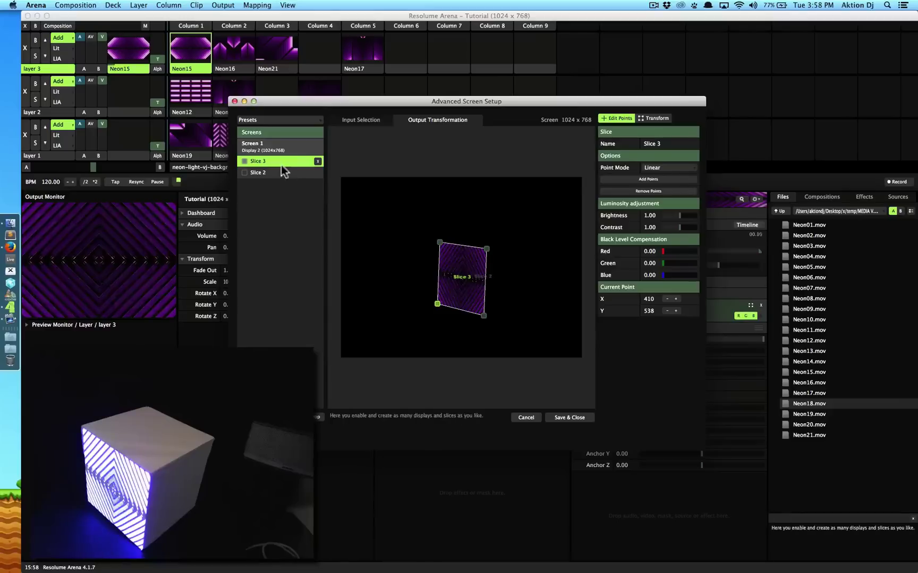
right_click(267, 162)
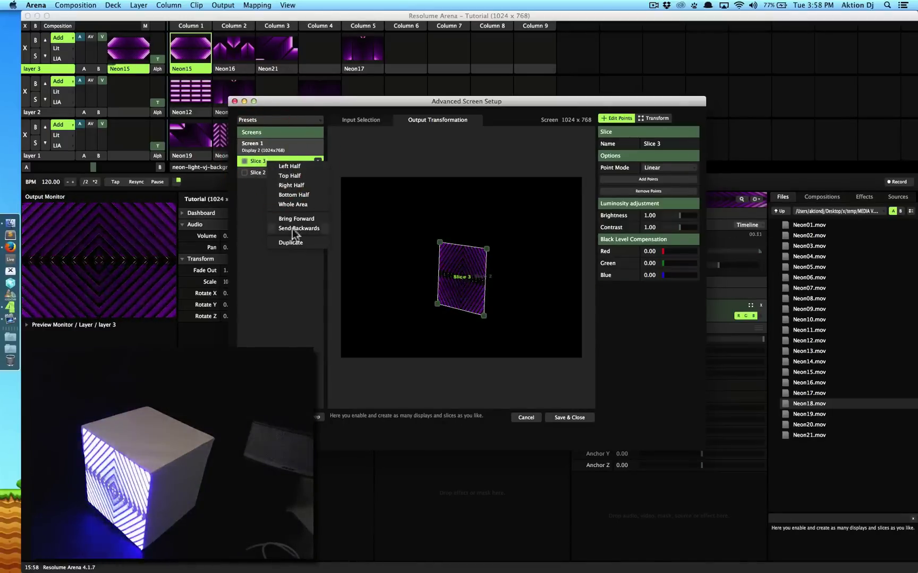
click(295, 245)
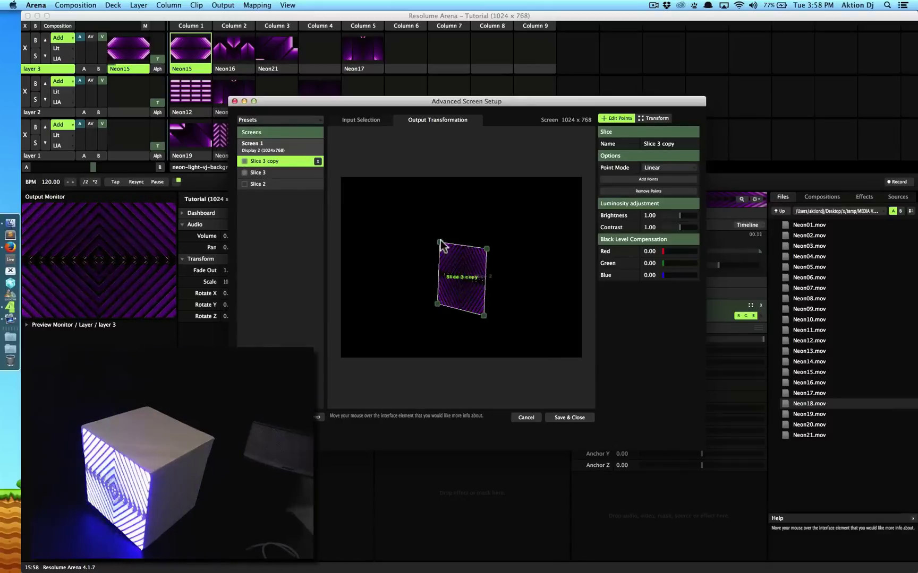
drag(439, 242, 513, 252)
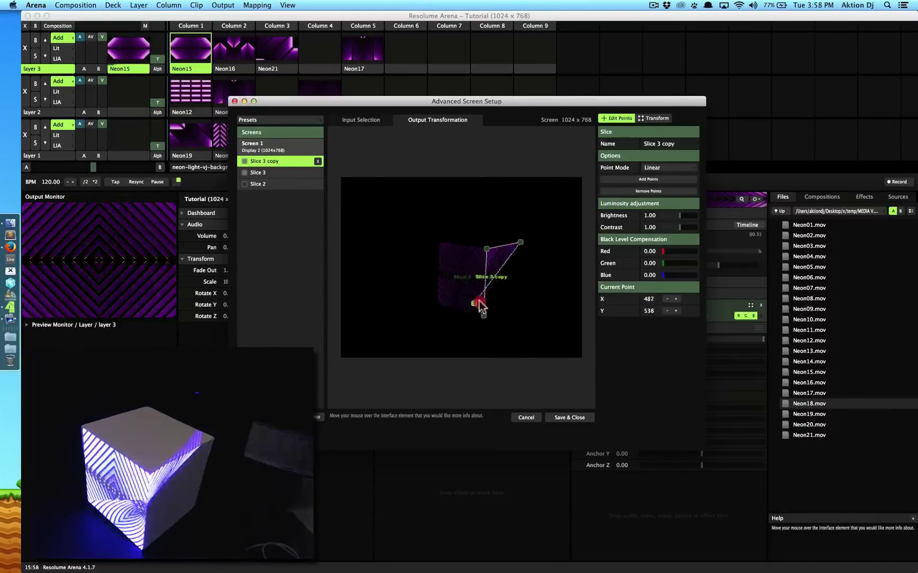
drag(535, 301, 525, 300)
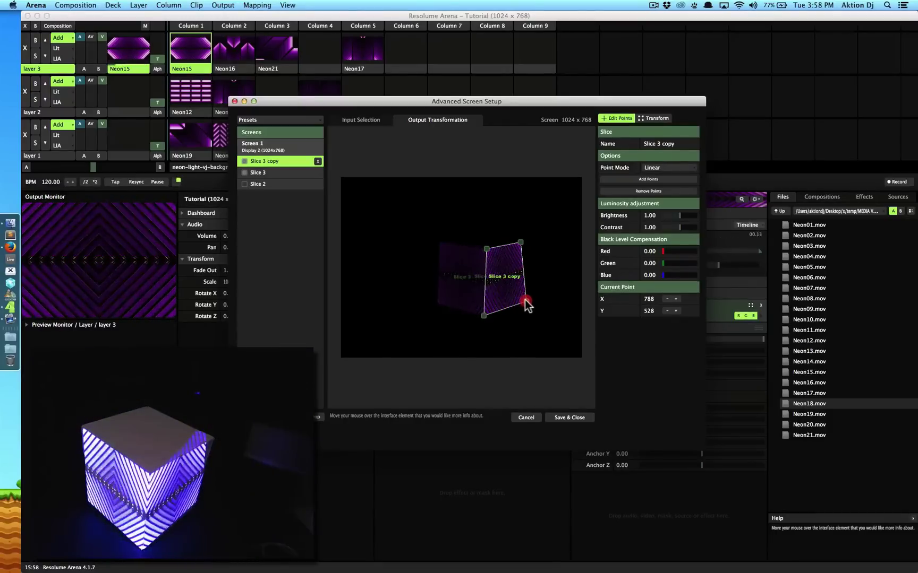
click(522, 301)
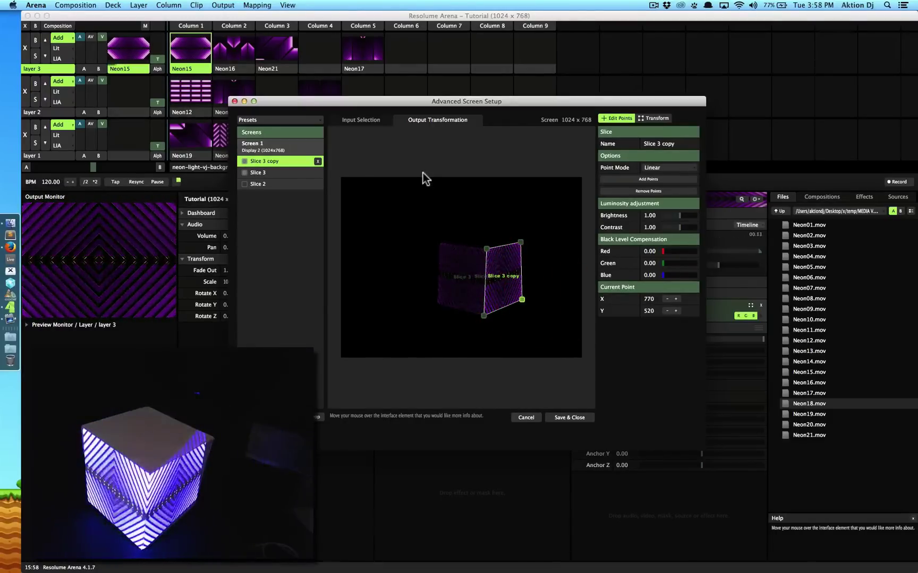
Step: Play Neon21 on layer 3 and fine-tune the copy's right-hand corners onto the right face
click(268, 51)
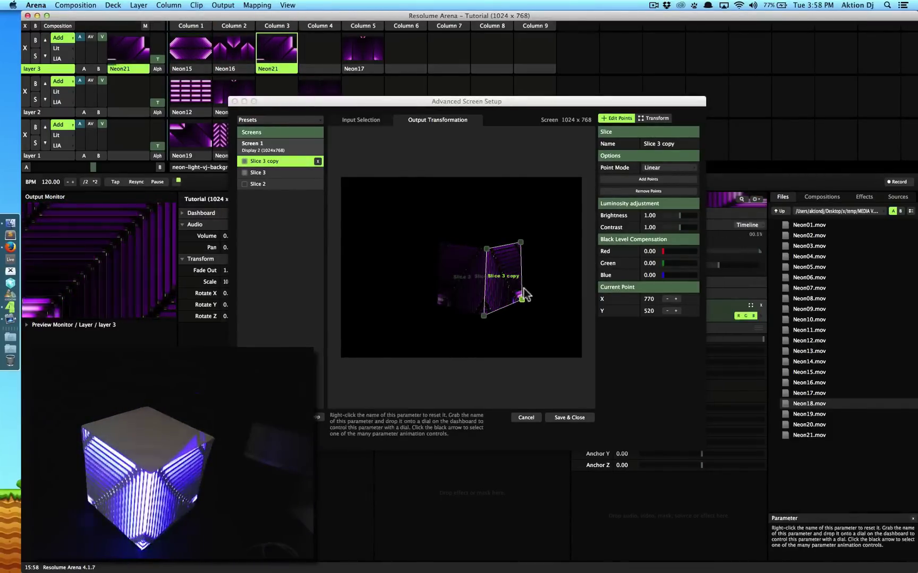
click(432, 285)
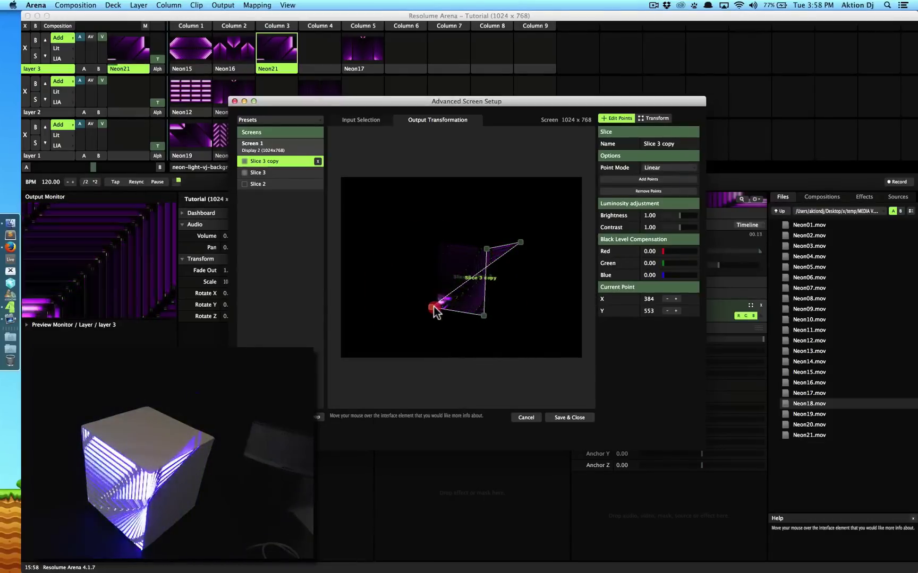
drag(440, 306, 535, 307)
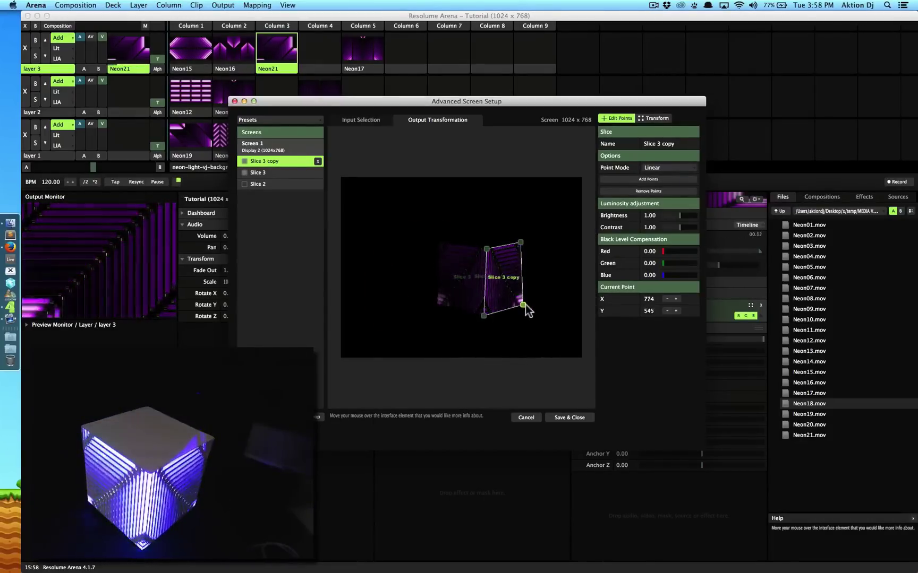
click(525, 304)
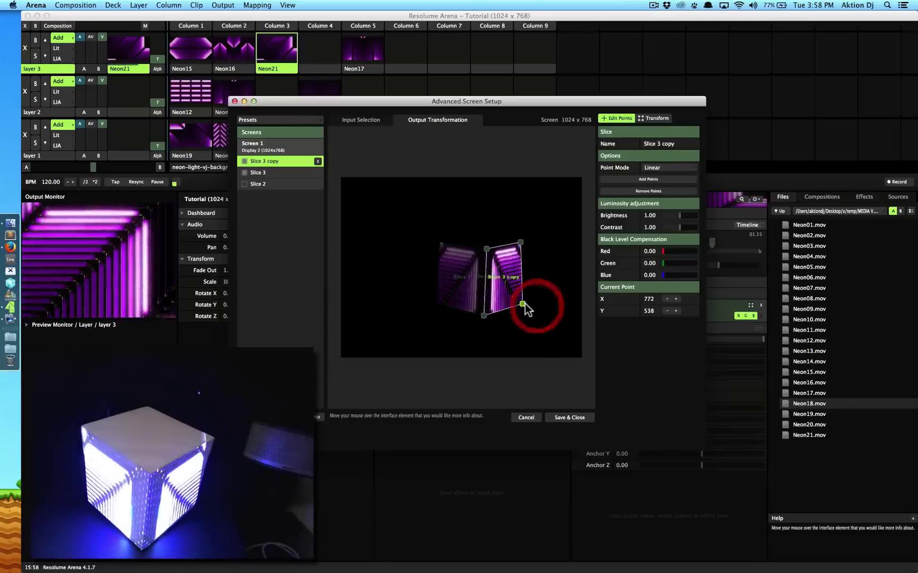
click(521, 243)
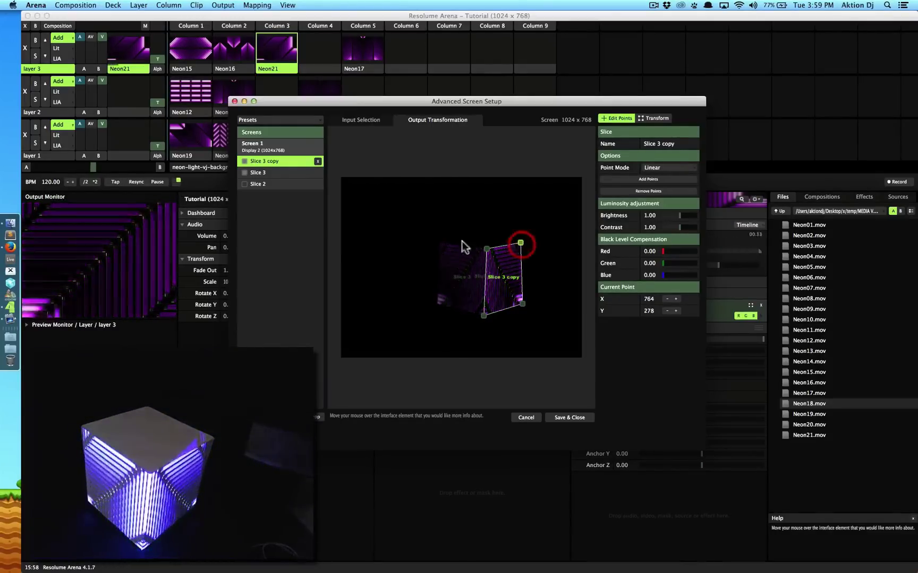
click(244, 184)
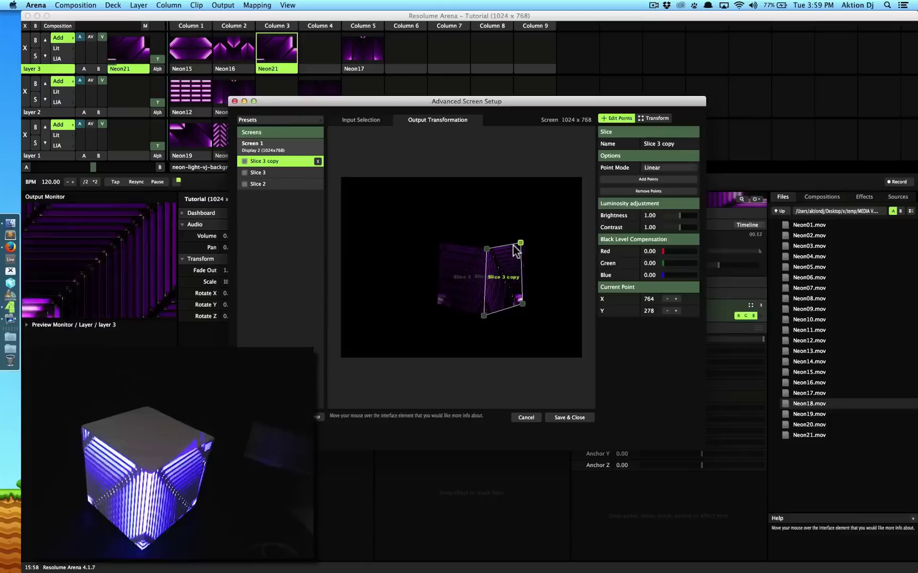
drag(519, 254, 526, 246)
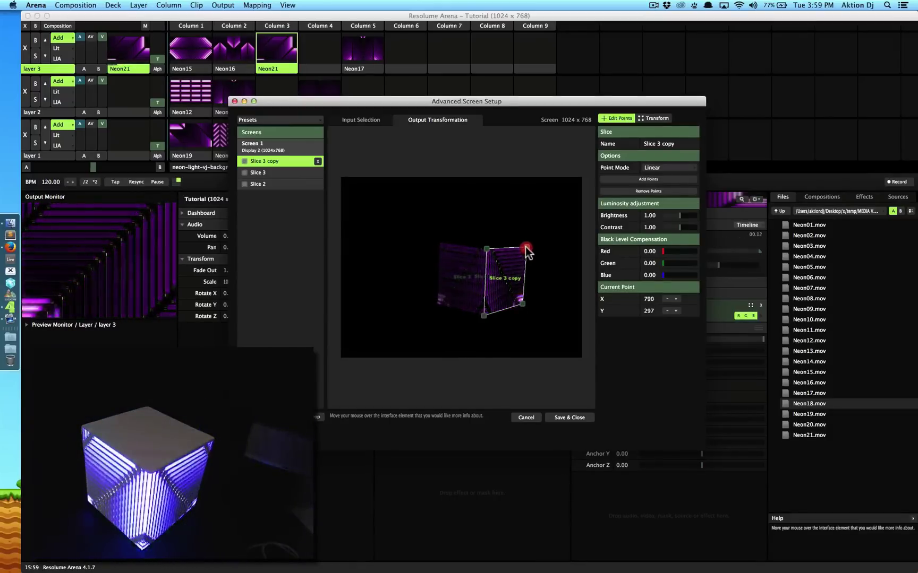
mouse_move(523, 305)
mouse_down()
mouse_move(518, 294)
mouse_move(519, 304)
mouse_up()
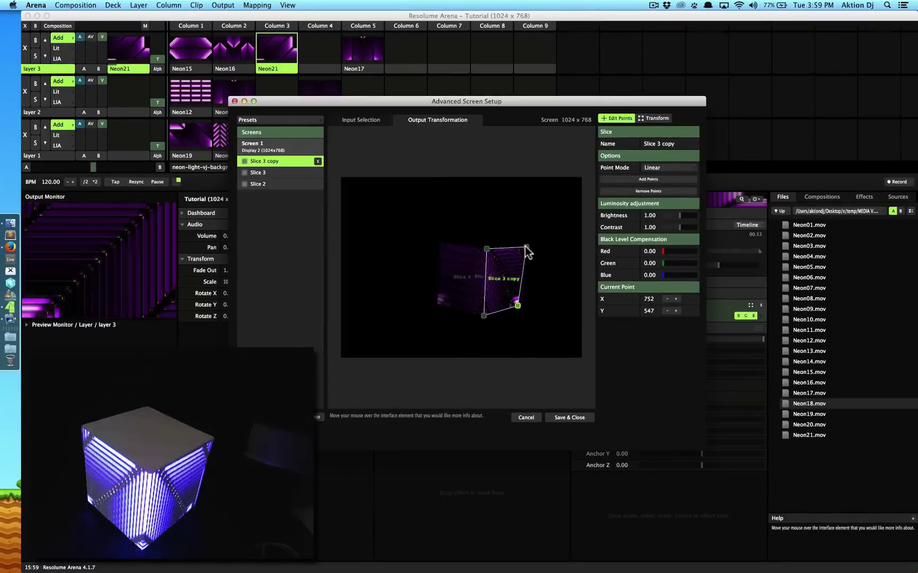
drag(518, 307, 521, 305)
Step: Hide Slice 2 from the output and check Slice 3 and its copy on both faces
click(244, 185)
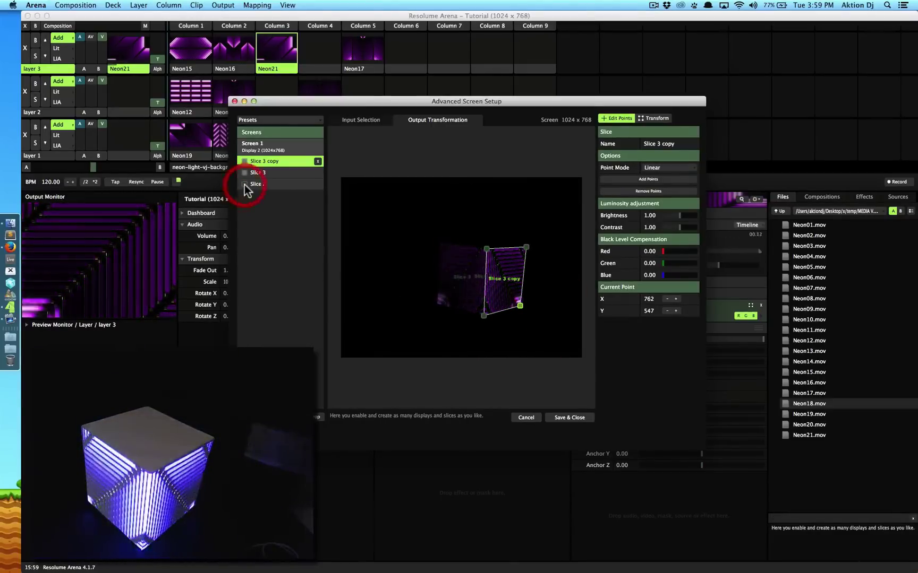
click(473, 279)
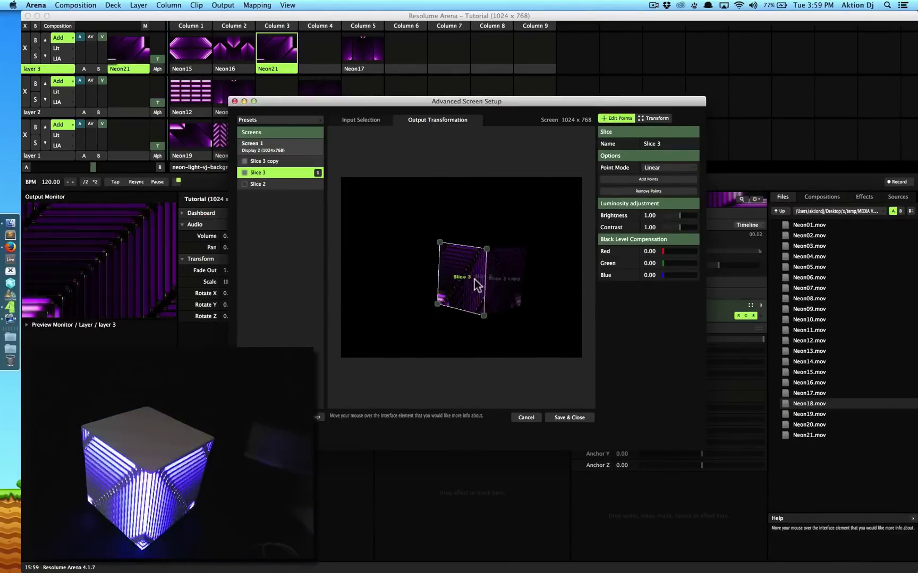
click(501, 277)
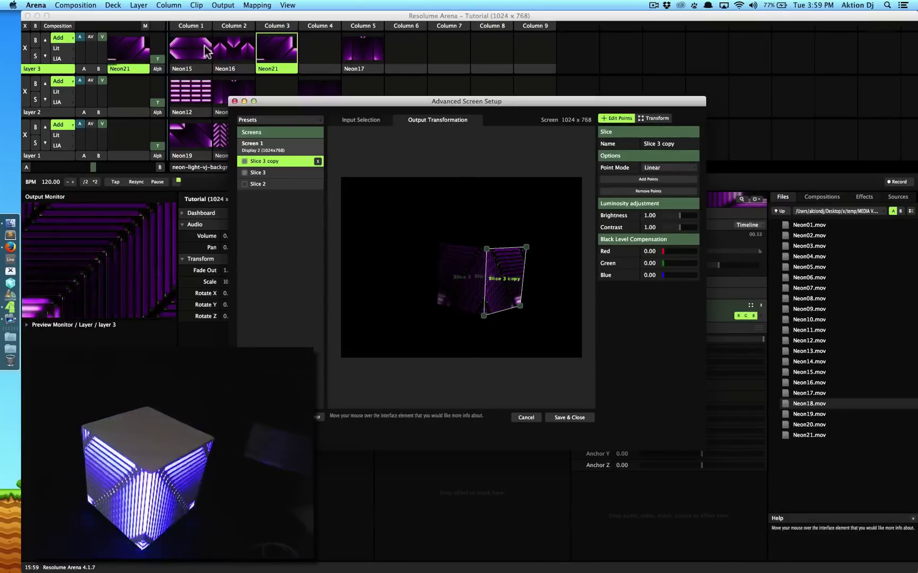
Step: Play Neon12 on layer 2 and Neon15 on layer 3, adjusting layer 3's video opacity fader
click(37, 70)
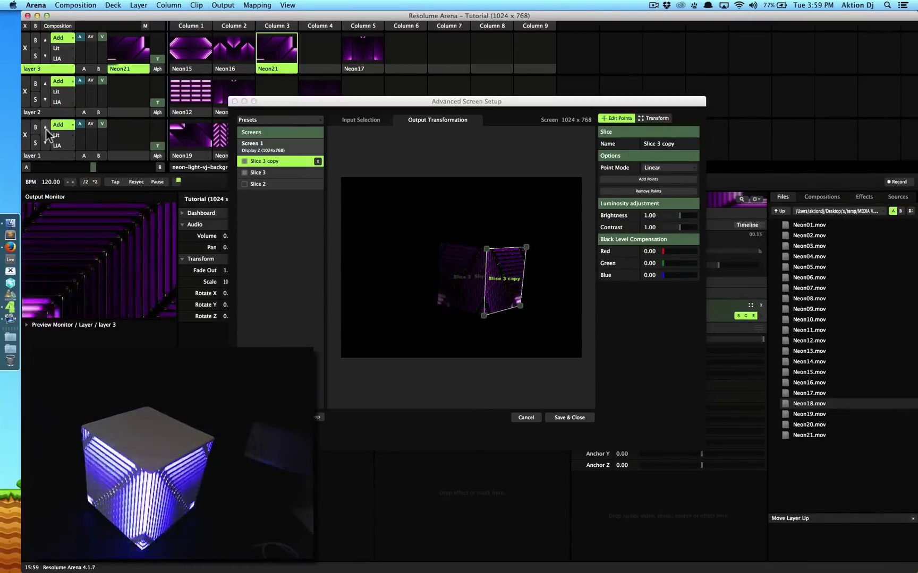
click(45, 113)
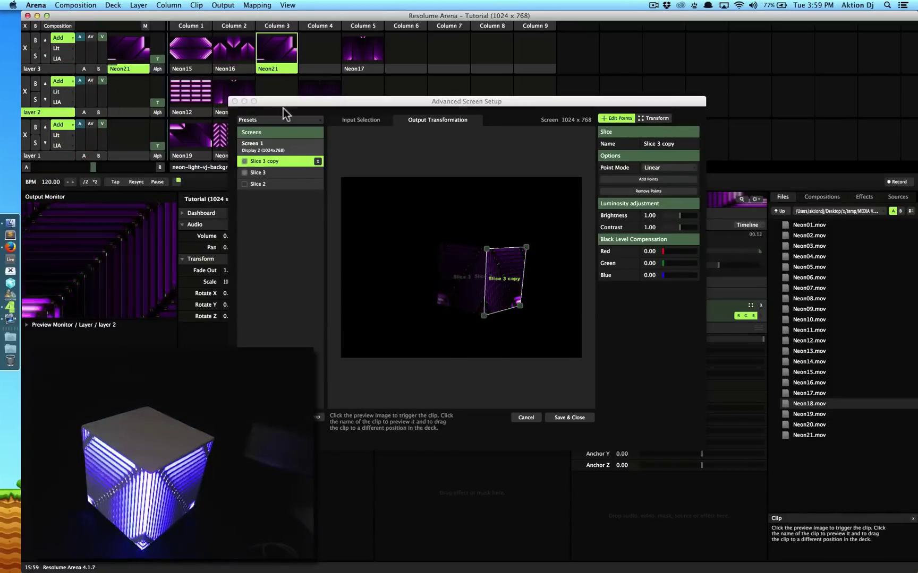
drag(283, 104, 335, 128)
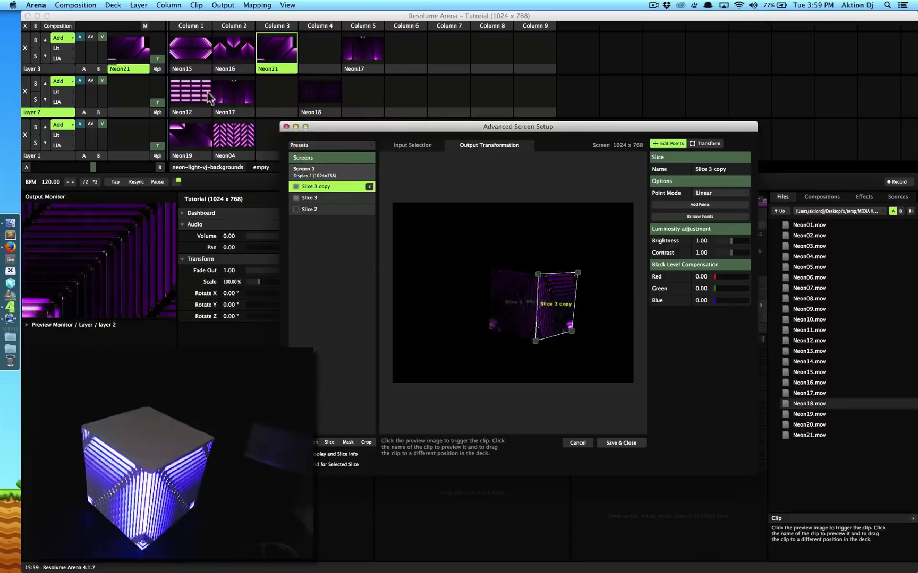
click(207, 92)
click(191, 61)
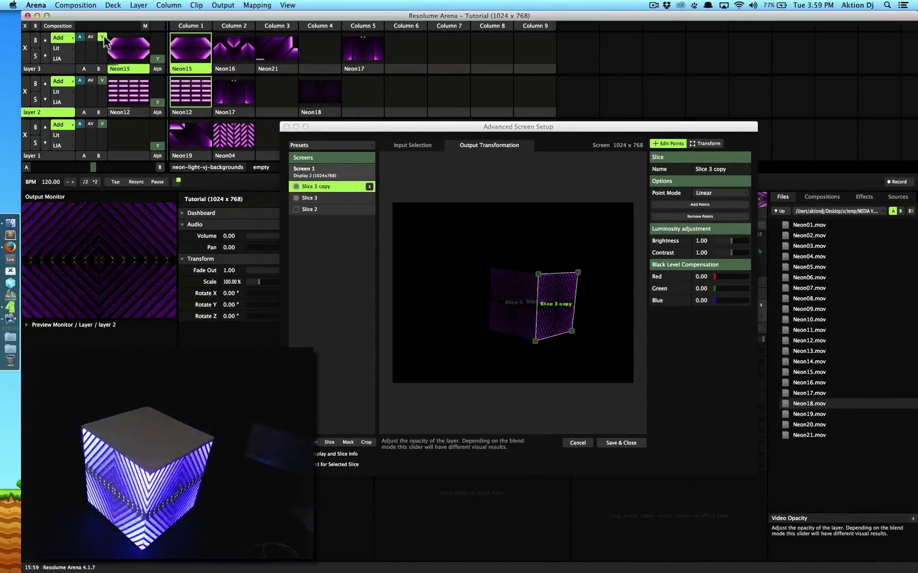
mouse_move(103, 37)
mouse_down()
mouse_move(103, 46)
mouse_move(103, 38)
mouse_up()
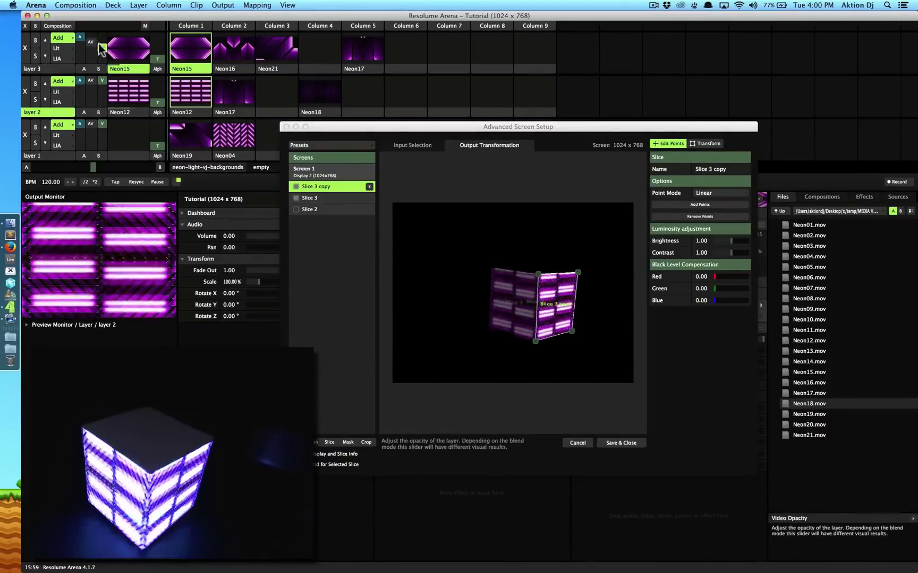
drag(102, 47, 104, 39)
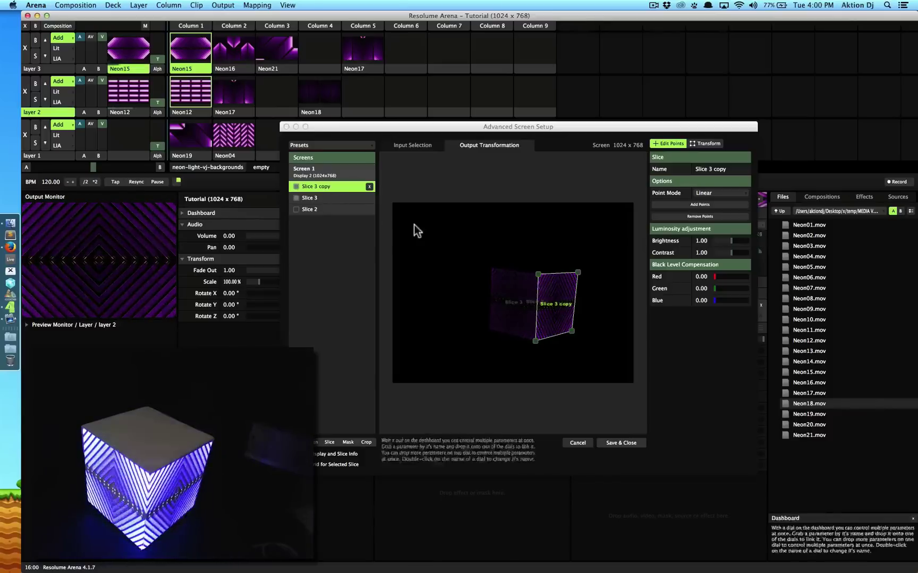
Step: Rename Slice 3 to 'left' and open its Input Selection settings
click(507, 284)
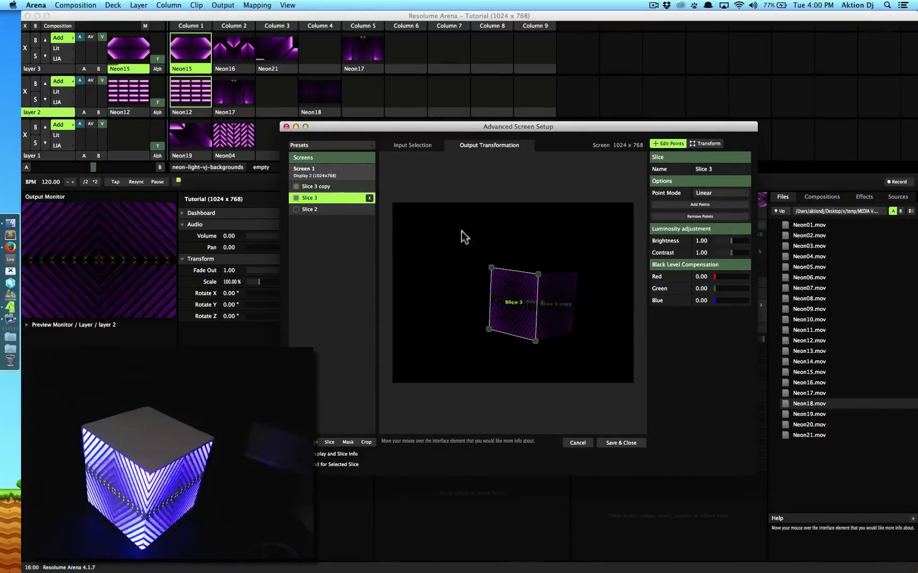
click(708, 169)
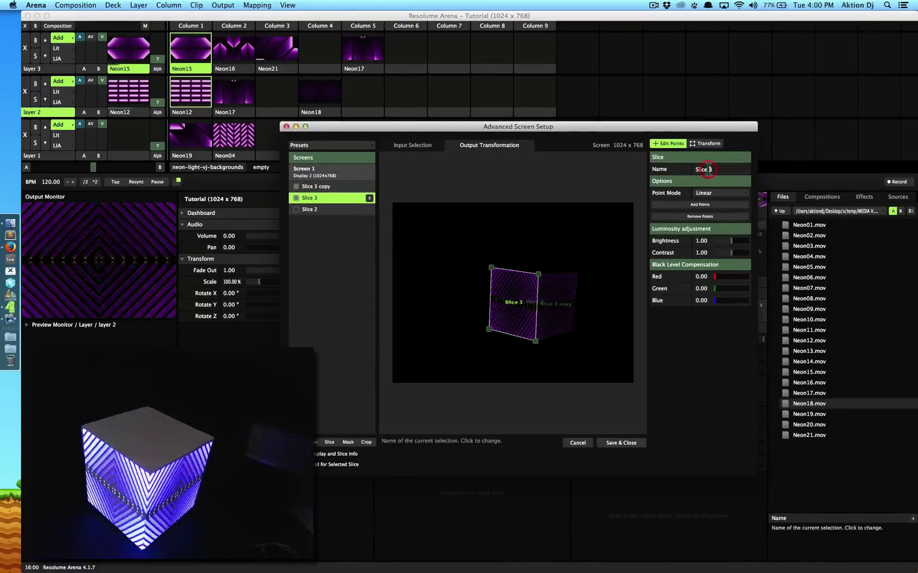
text(left)
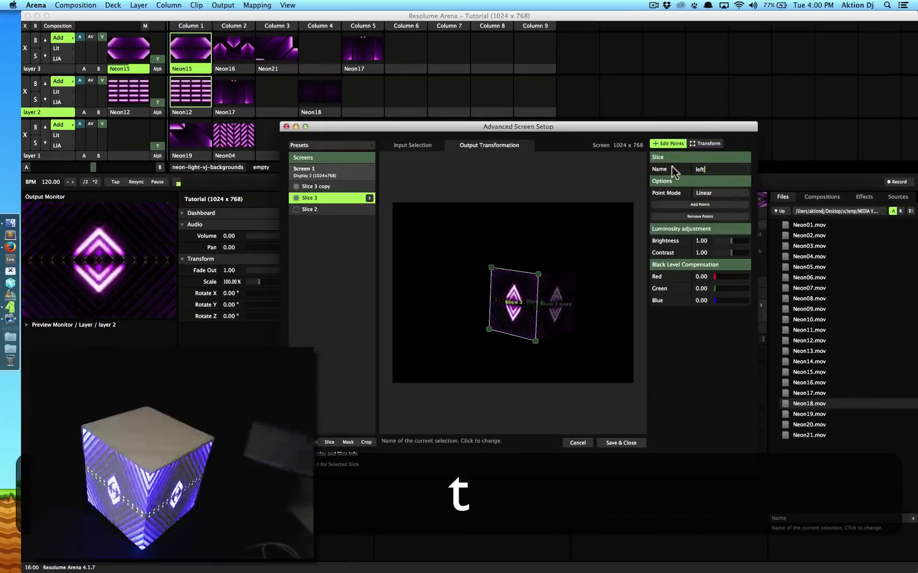
key(Return)
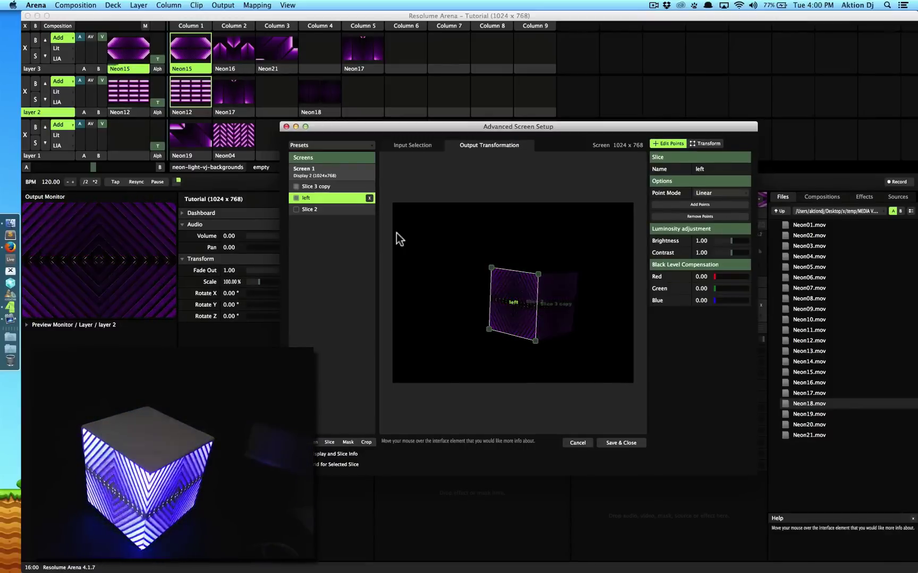
click(508, 282)
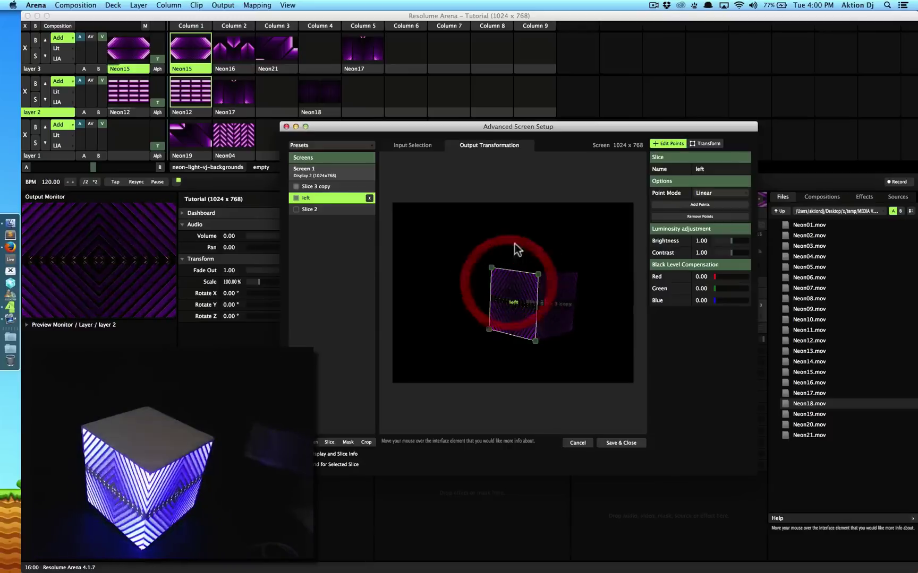
click(414, 148)
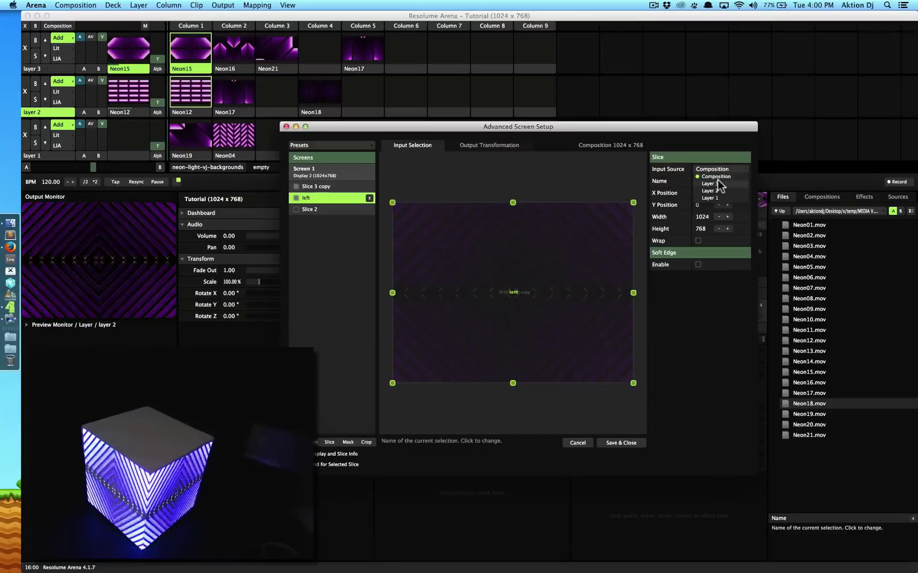
Step: Set the left slice's input source to Layer 3 and turn on Layer 3's video output
click(717, 182)
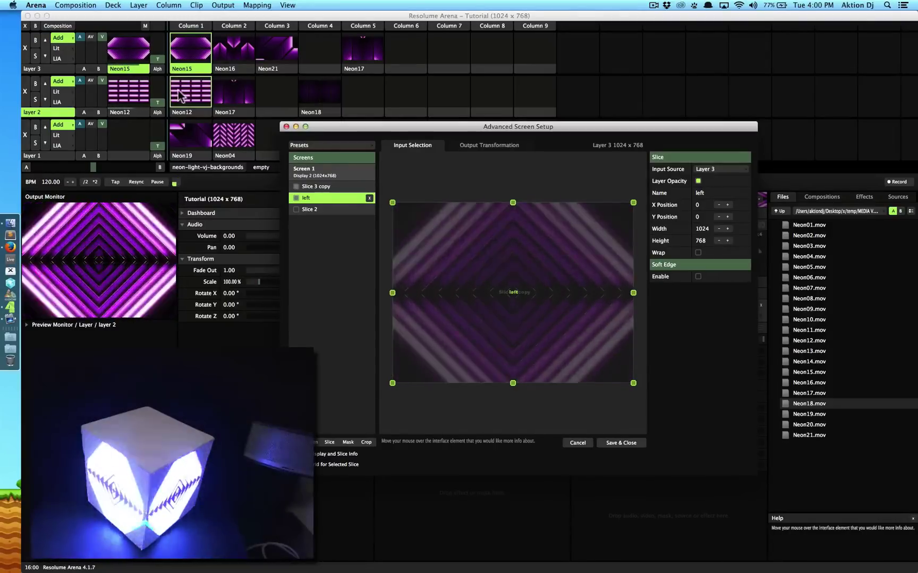
click(108, 46)
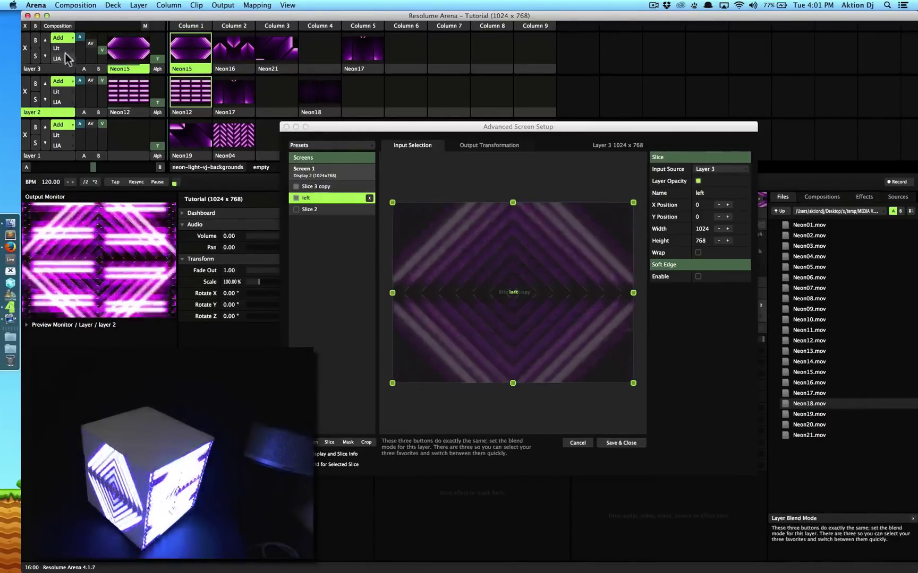
click(103, 52)
click(102, 37)
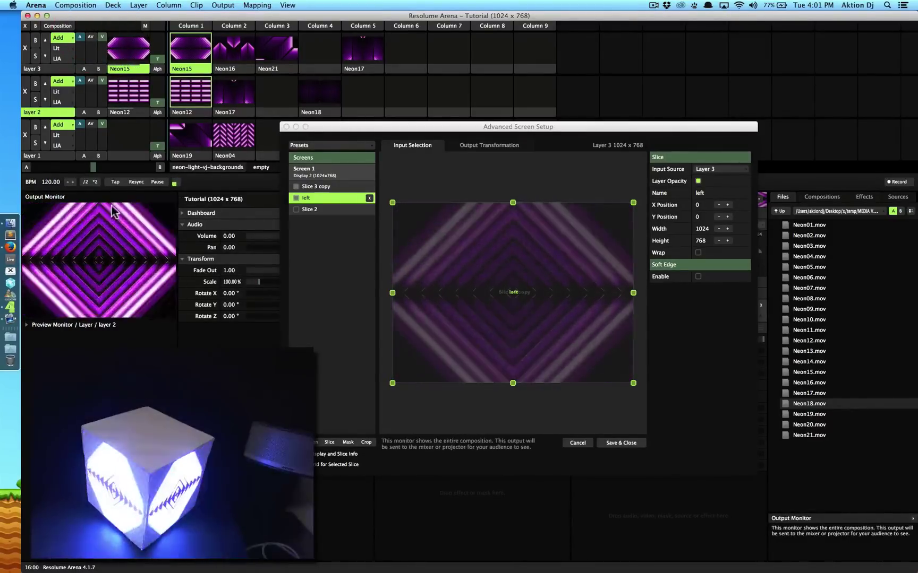
Step: Rename Slice 3 copy to 'right'
click(330, 208)
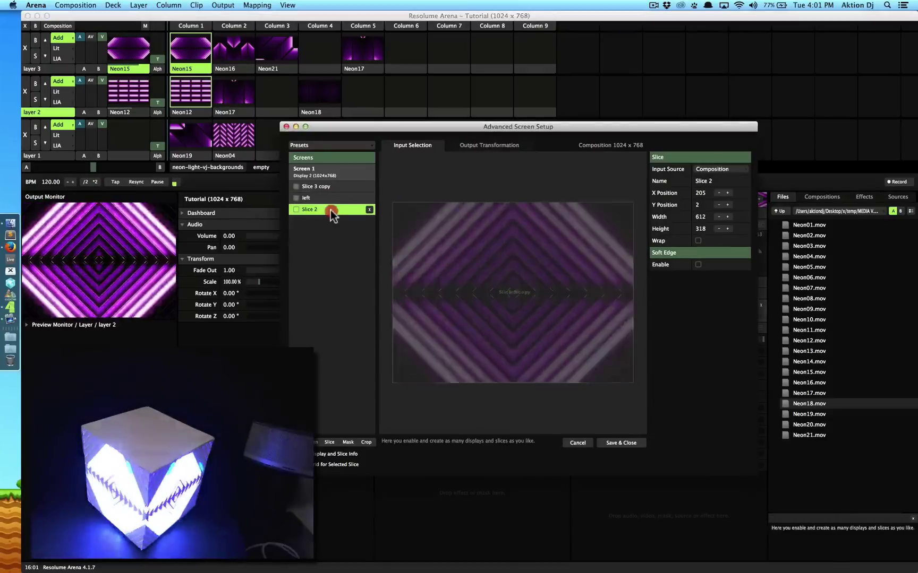
click(321, 187)
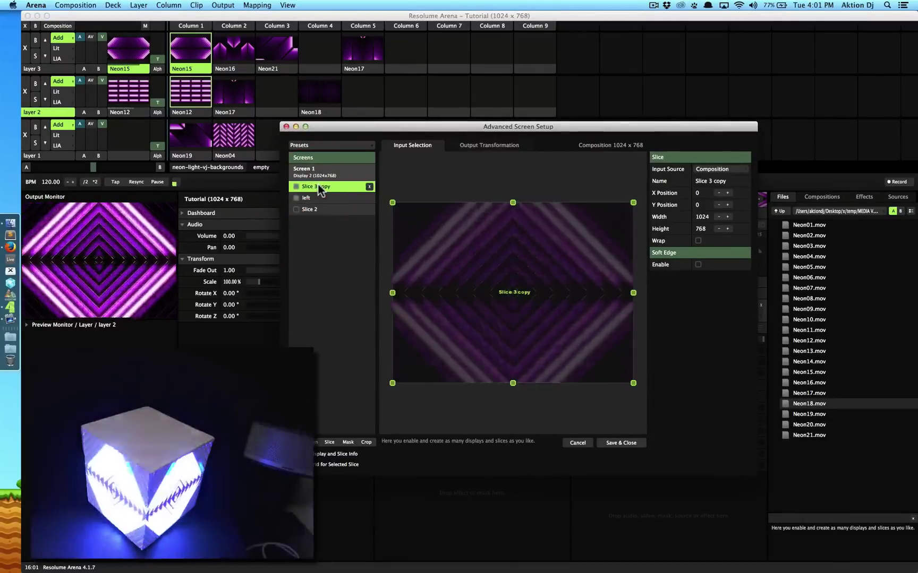
click(716, 181)
key(BackSpace)
key(BackSpace)
key(BackSpace)
key(BackSpace)
key(BackSpace)
key(BackSpace)
key(BackSpace)
key(BackSpace)
key(BackSpace)
key(BackSpace)
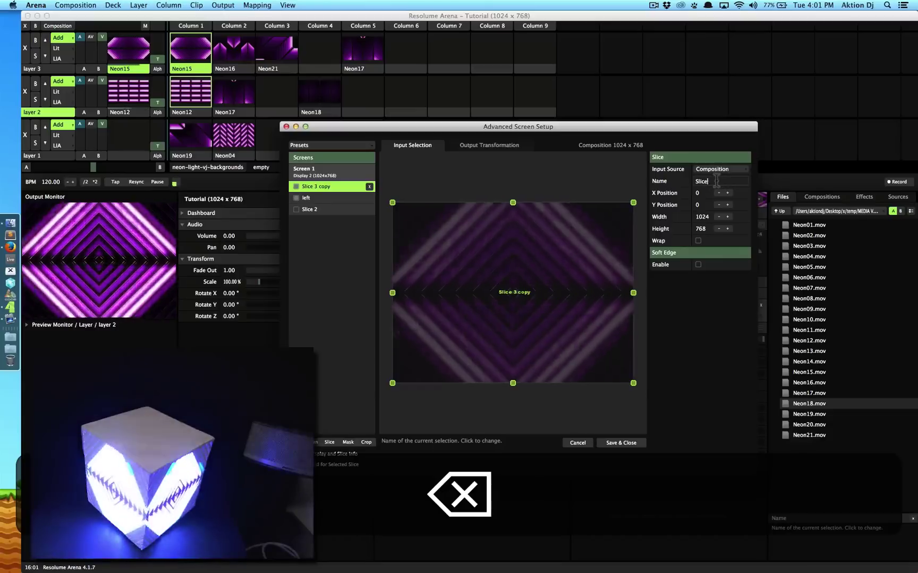
text(right)
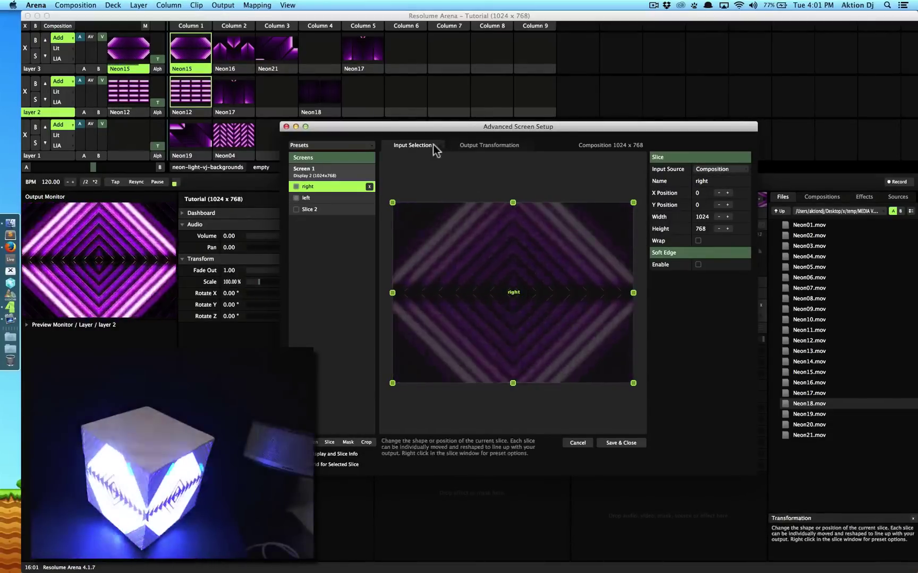
Step: Set the right slice's input source to Layer 2, then reselect the left slice to compare
click(722, 169)
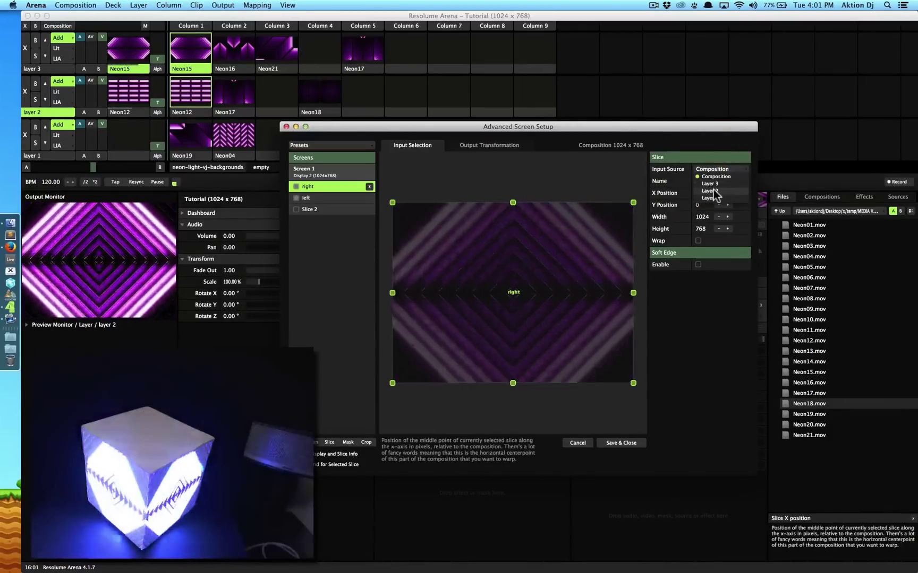
click(712, 190)
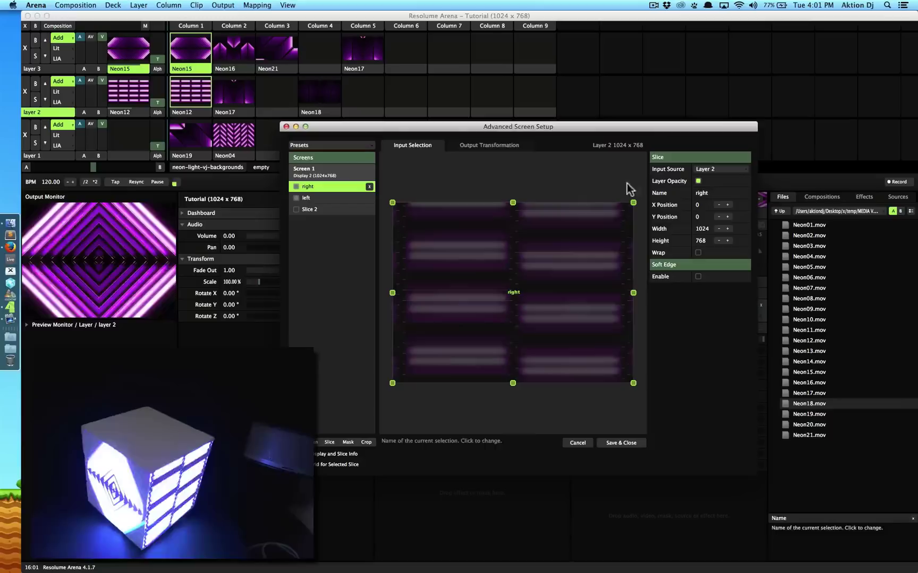
click(308, 197)
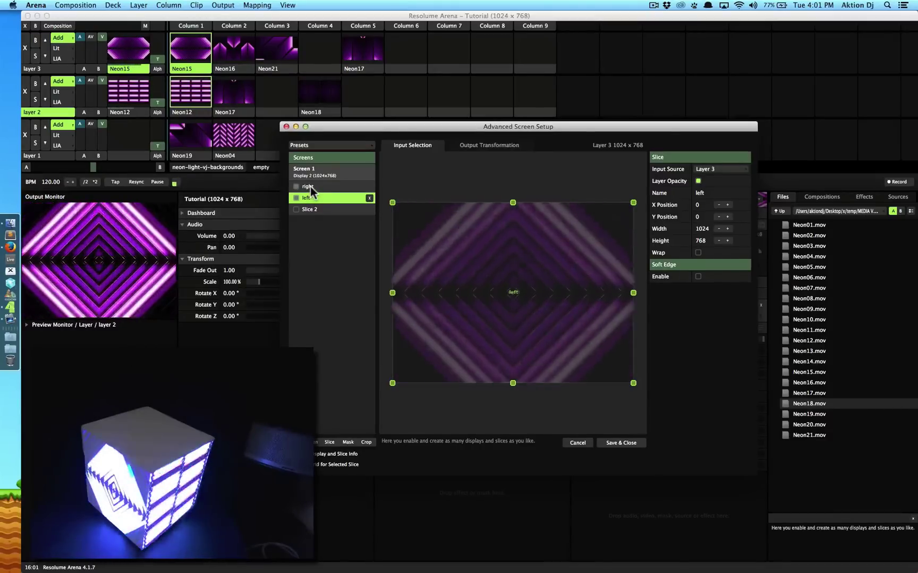
Step: Reselect the right slice and view its Output Transformation mapping
click(311, 186)
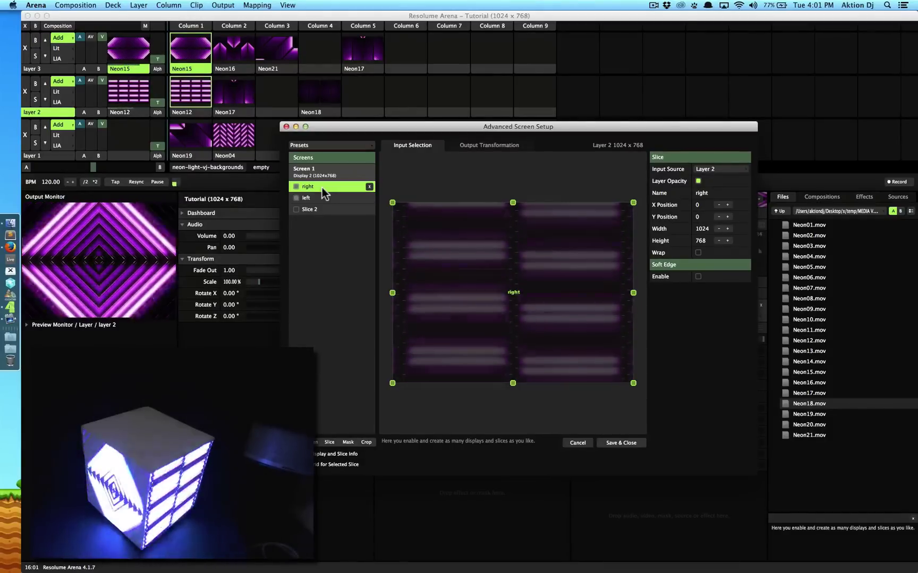
click(469, 145)
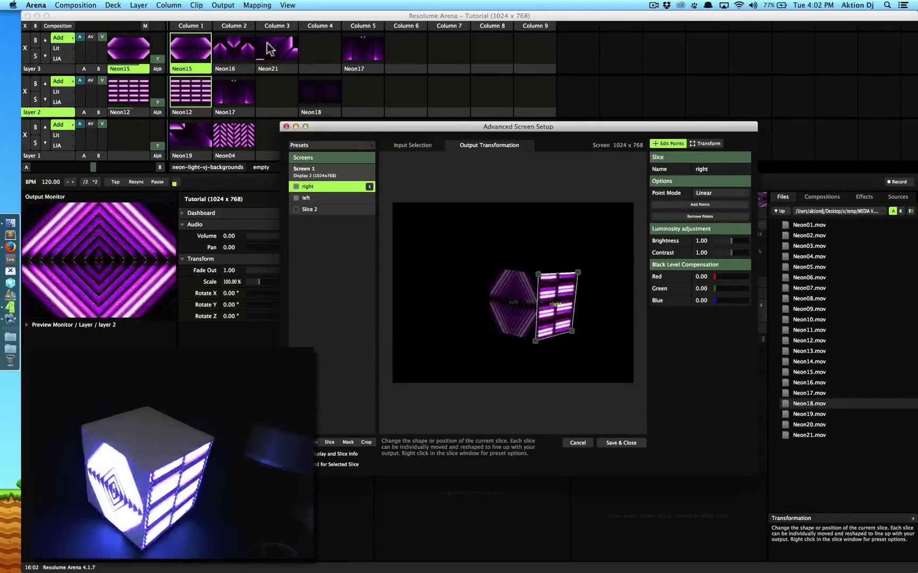
Step: Check the right slice's Input Source list and leave it on Layer 2 at 1024 x 768
click(430, 145)
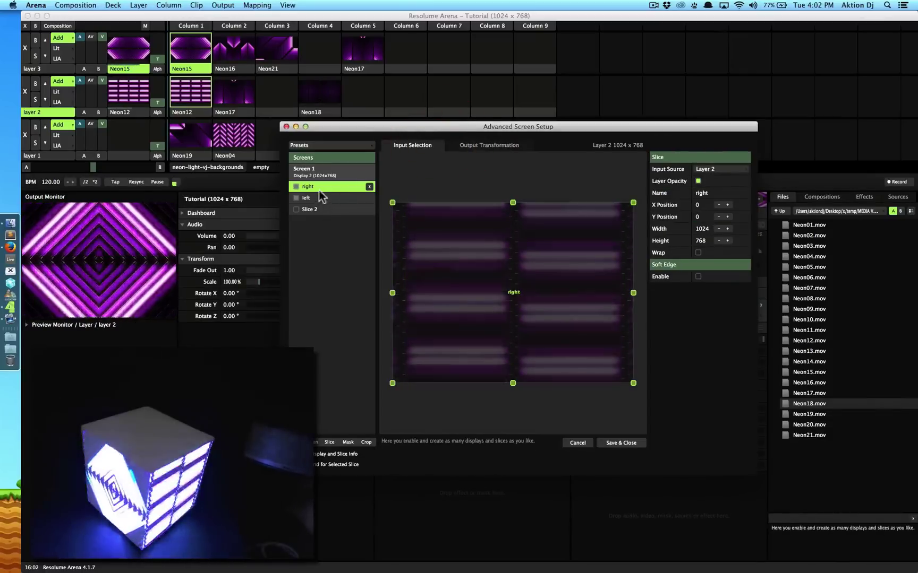
click(709, 174)
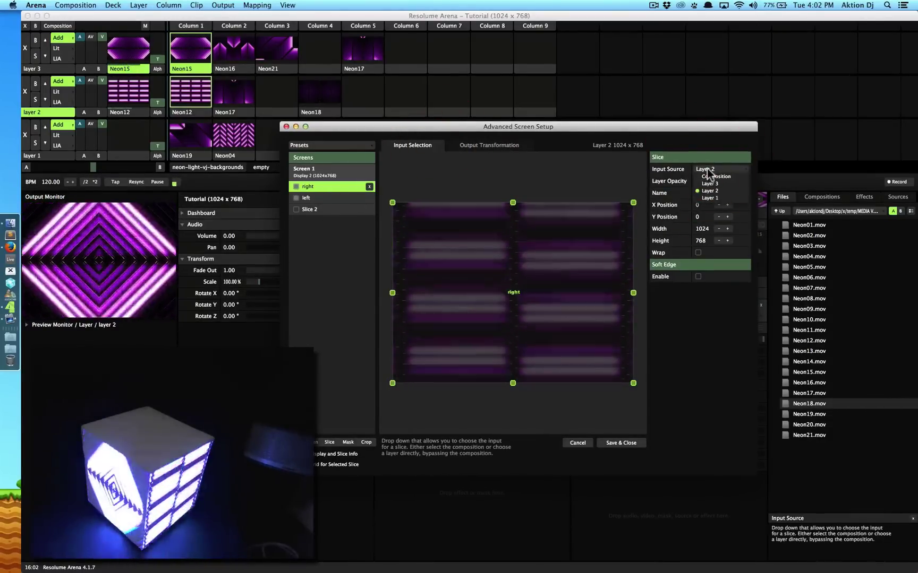
click(708, 169)
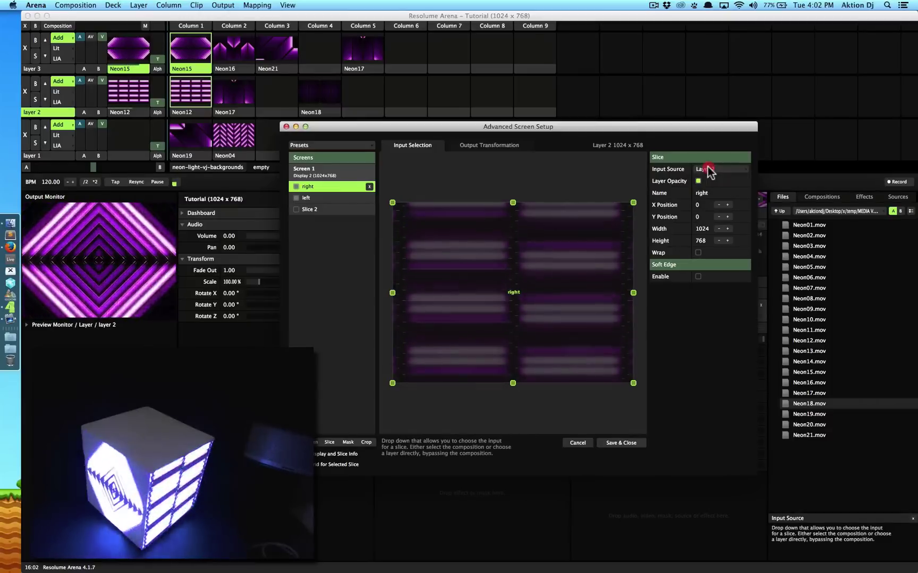